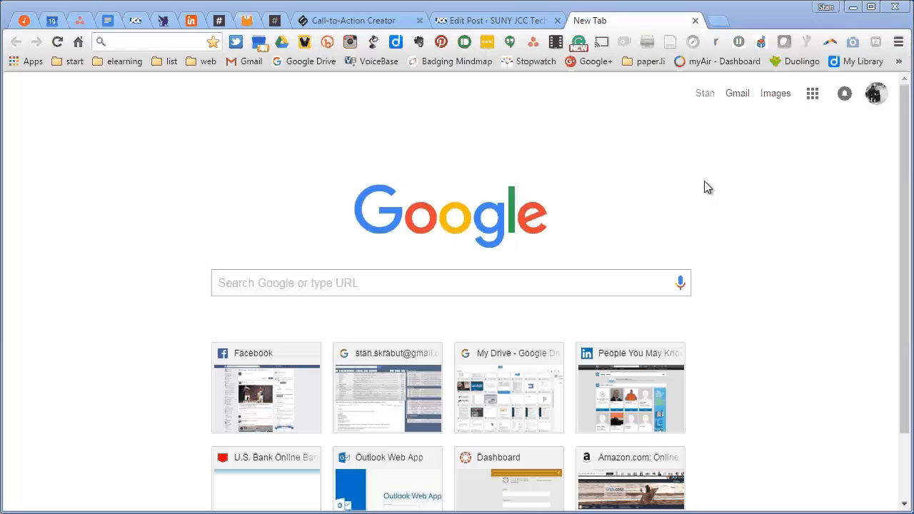
- Open a new incognito window, maximize it and go to myjcc.sunyjcc.edu
{"action": "left_click", "coordinate": [898, 41]}
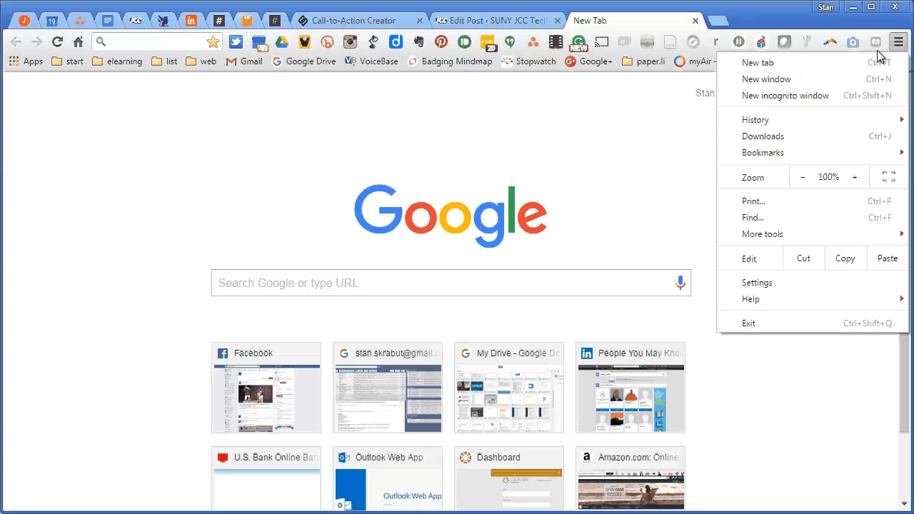
{"action": "left_click", "coordinate": [797, 97]}
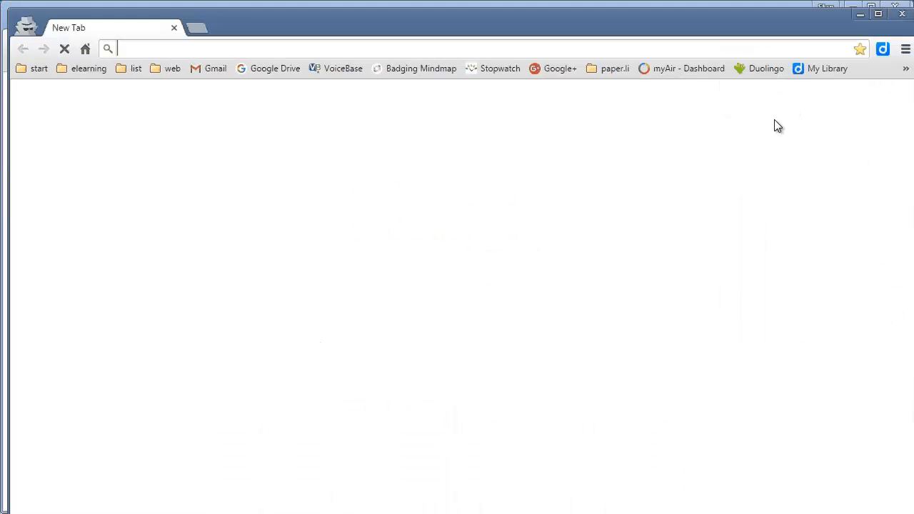
{"action": "left_click_drag", "start_coordinate": [522, 22], "coordinate": [513, 15]}
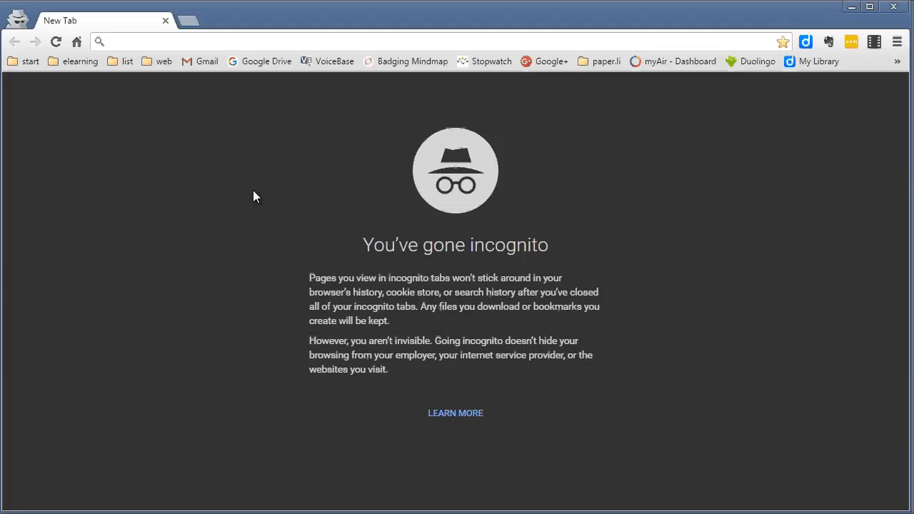
{"action": "type", "text": "myjcc.sunyjcc.edu"}
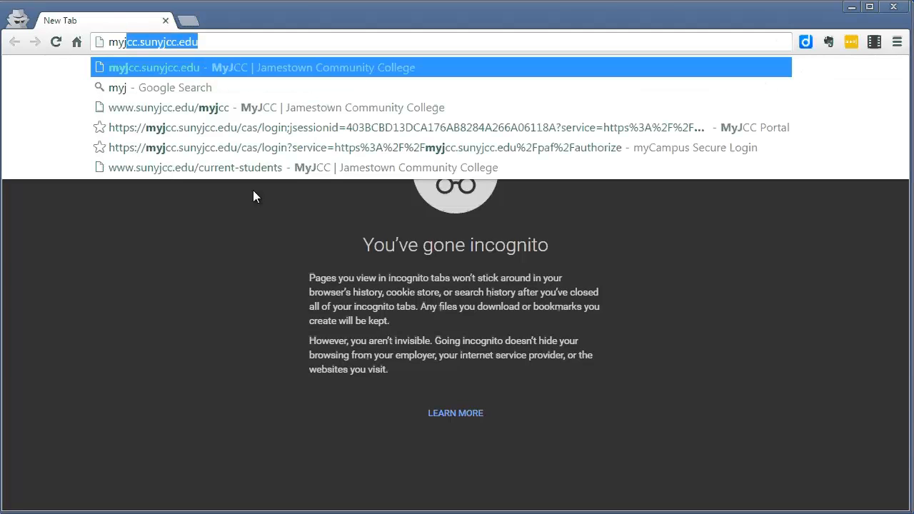
{"action": "left_click", "coordinate": [173, 41]}
{"action": "key", "text": "Return"}
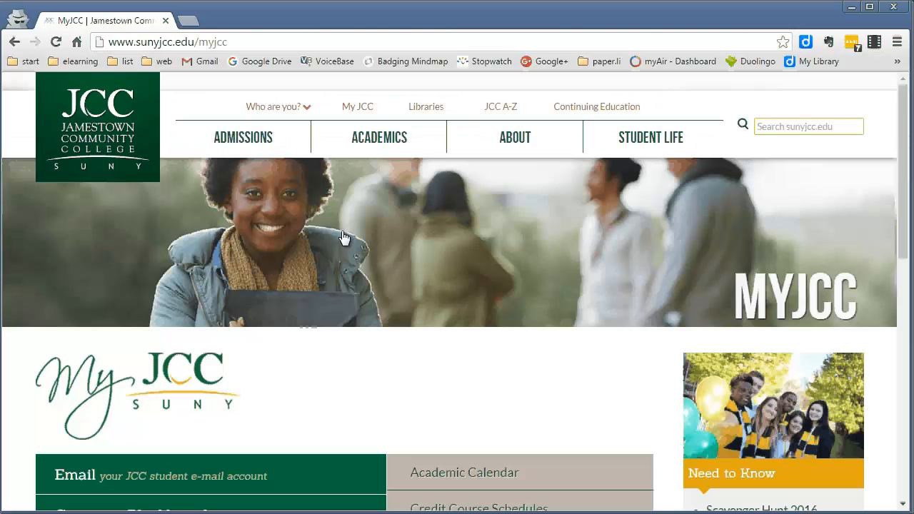
- Open the JCC student e-mail account and sign in with the saved username and the account password
{"action": "scroll", "coordinate": [343, 228], "scroll_direction": "down", "scroll_amount": 4}
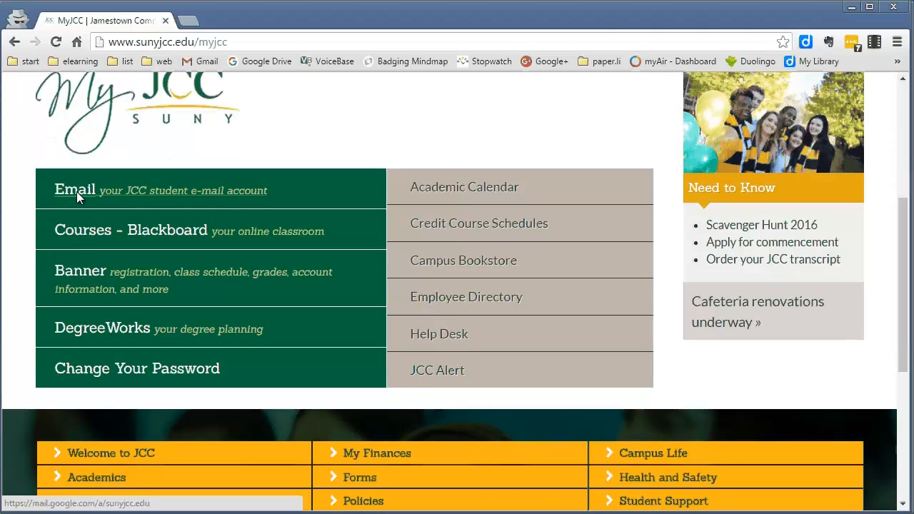
{"action": "left_click", "coordinate": [77, 191]}
{"action": "left_click", "coordinate": [99, 258]}
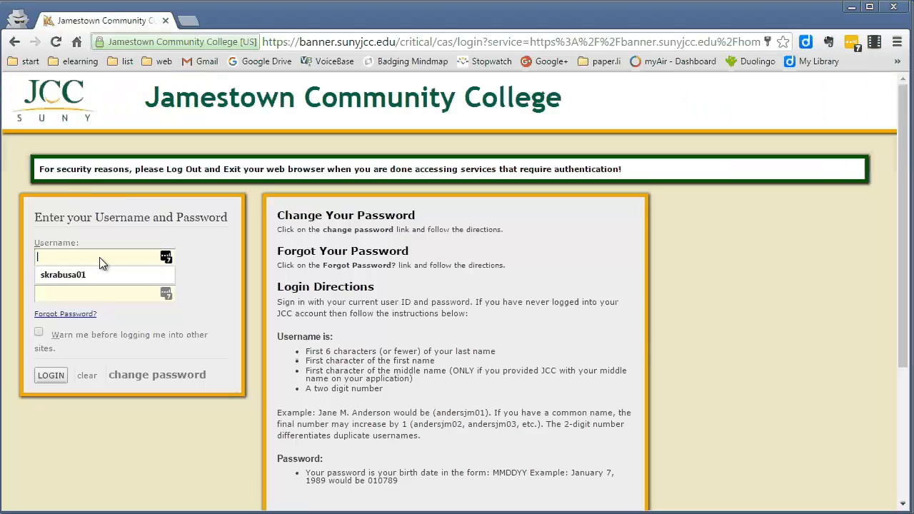
{"action": "left_click", "coordinate": [75, 276]}
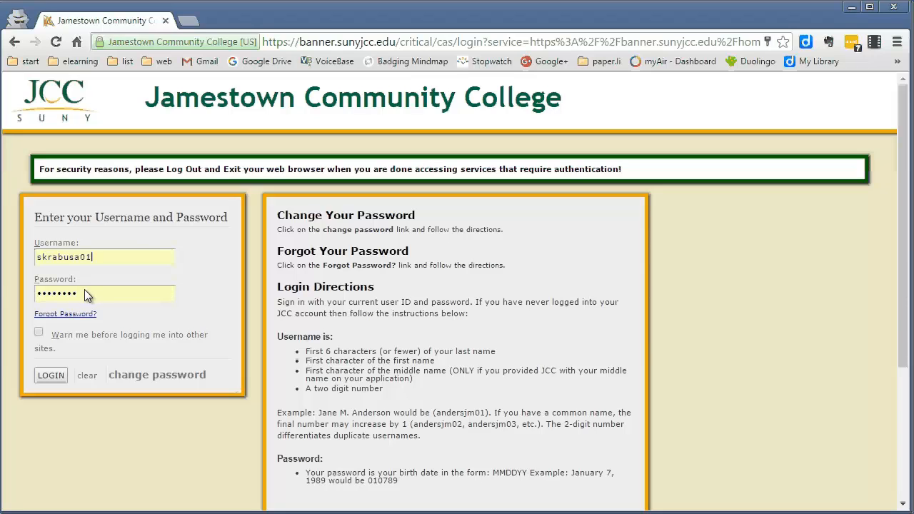
{"action": "key", "text": "ctrl+a"}
{"action": "type", "text": "***"}
{"action": "key", "text": "Return"}
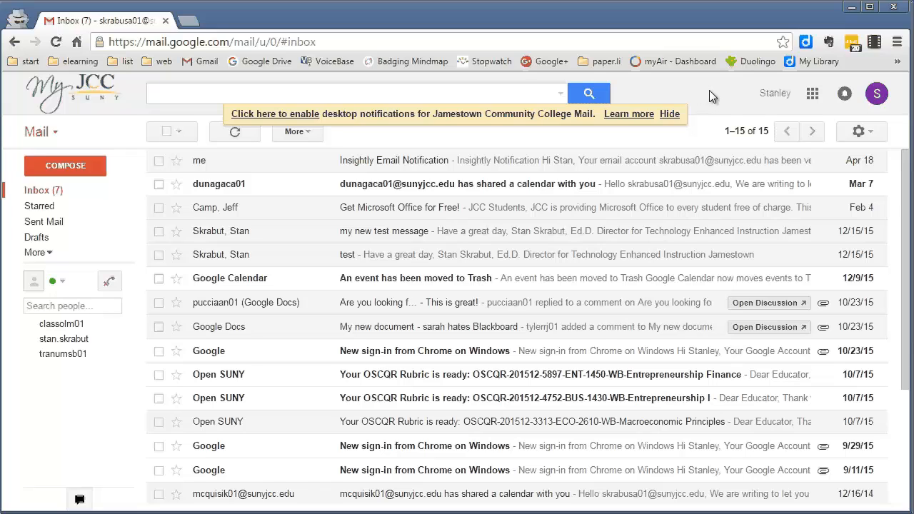
- Switch to Google Calendar and start a new calendar named "Advising Calendar" plus the adviser's name, described as "This is my advising calendar."
{"action": "left_click", "coordinate": [813, 96]}
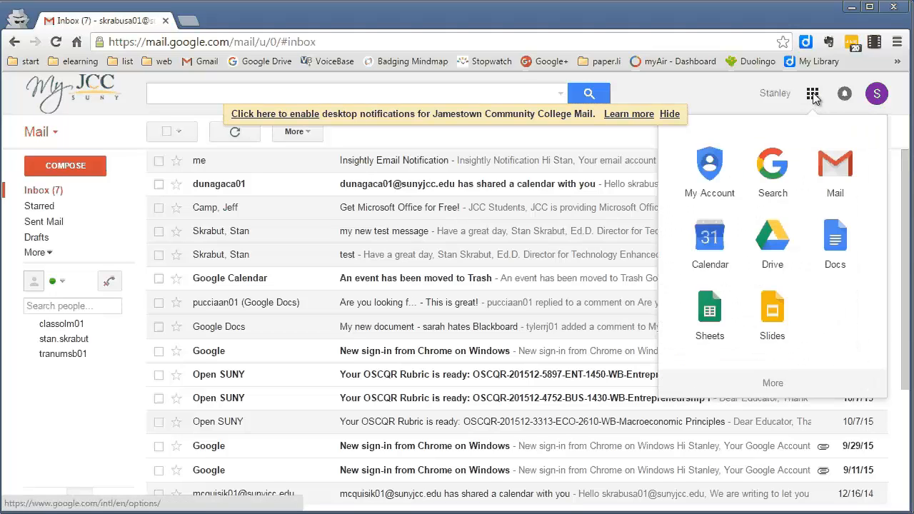
{"action": "left_click", "coordinate": [712, 251]}
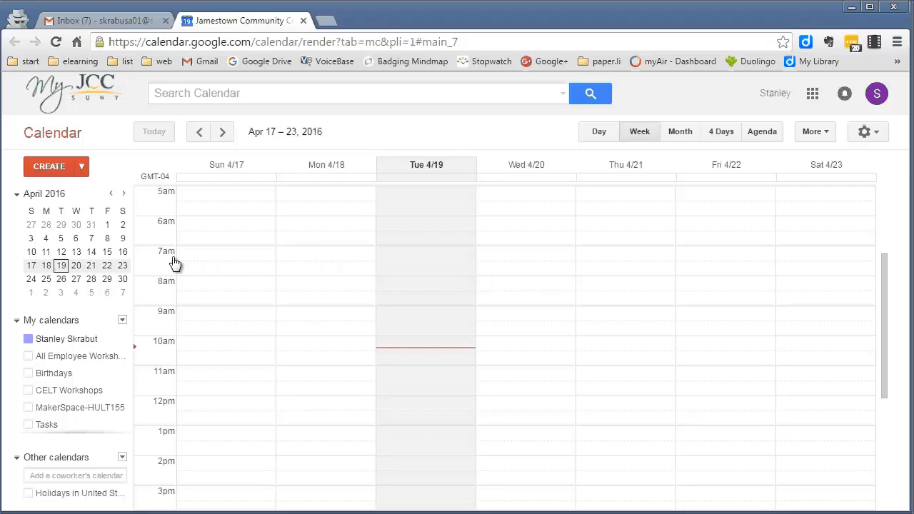
{"action": "left_click", "coordinate": [123, 321]}
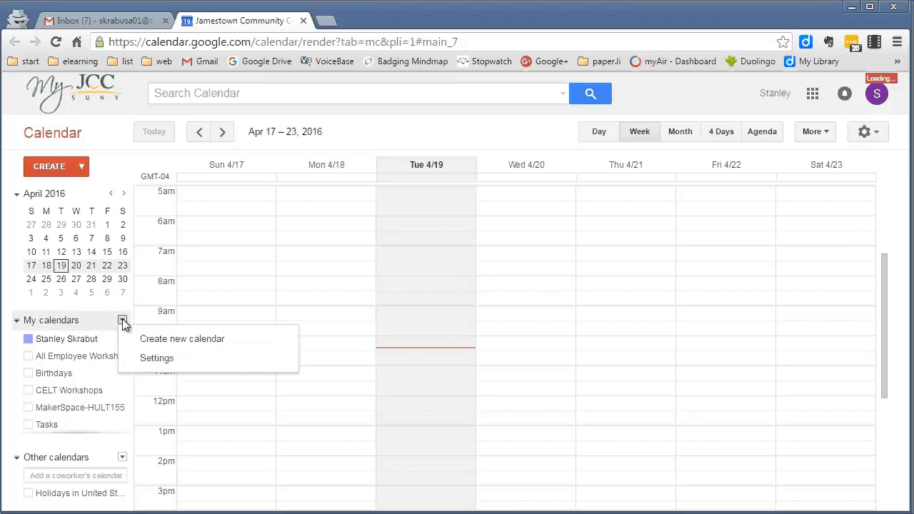
{"action": "left_click", "coordinate": [166, 340]}
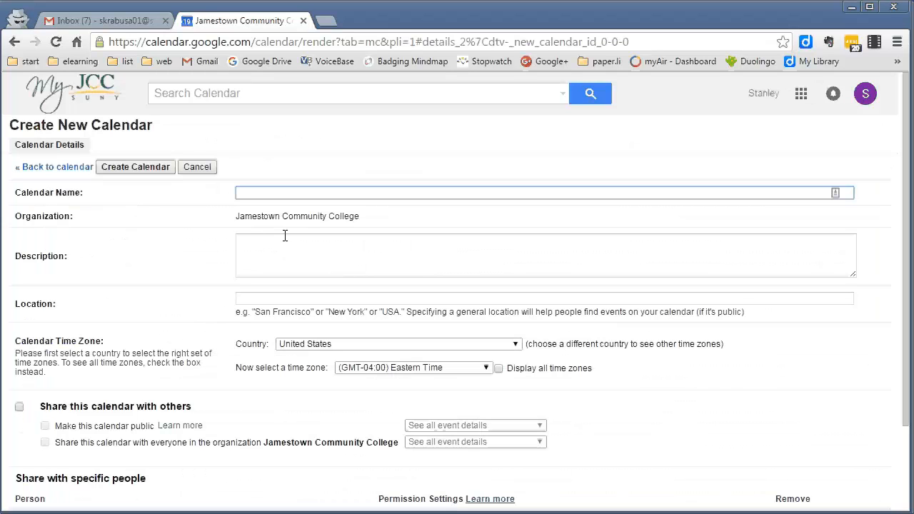
{"action": "type", "text": "Advising Calendar - Stan Skrabut"}
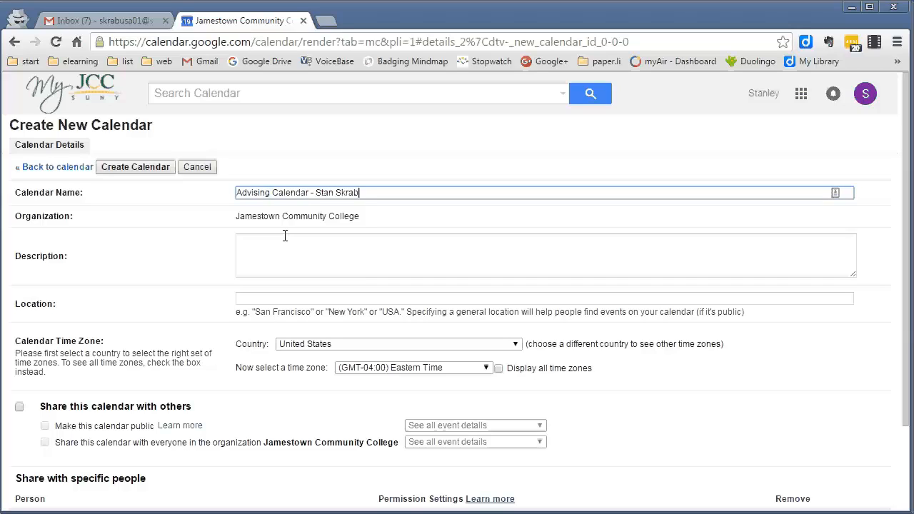
{"action": "left_click", "coordinate": [250, 248]}
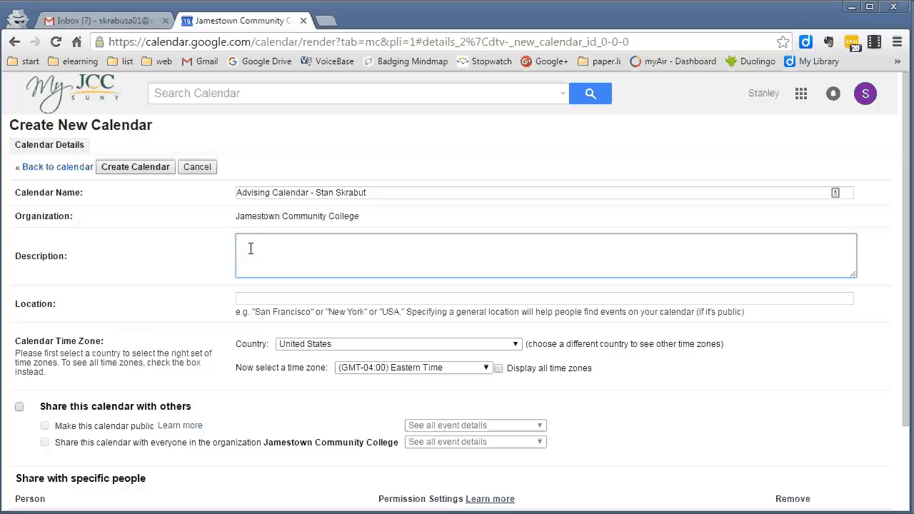
{"action": "type", "text": "This is my advising calendar."}
- Share the calendar with everyone in Jamestown Community College as "See only free/busy (hide details)" and create it
{"action": "left_click", "coordinate": [20, 408]}
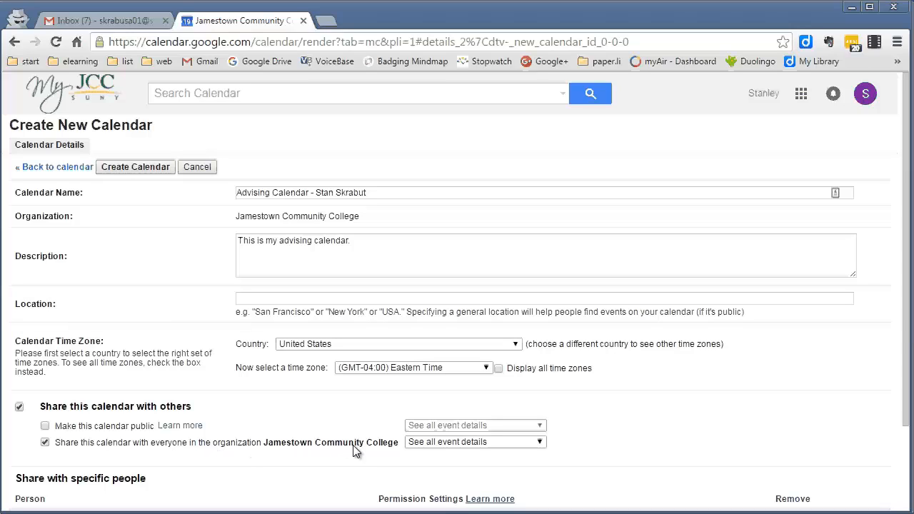
{"action": "left_click", "coordinate": [540, 443]}
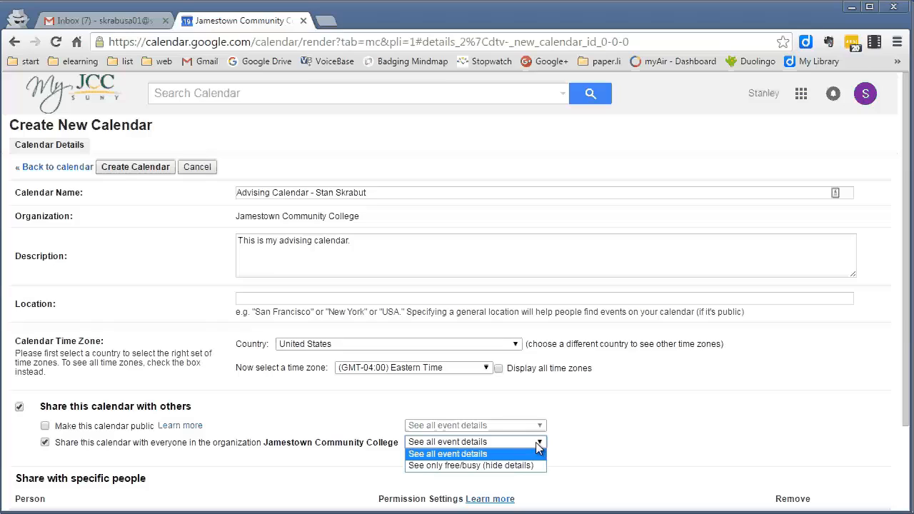
{"action": "left_click", "coordinate": [498, 465]}
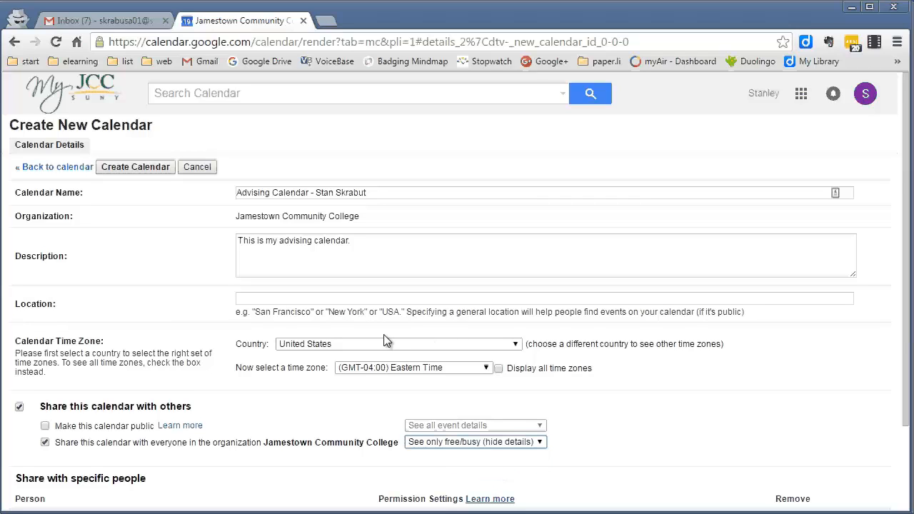
{"action": "scroll", "coordinate": [384, 334], "scroll_direction": "down", "scroll_amount": 3}
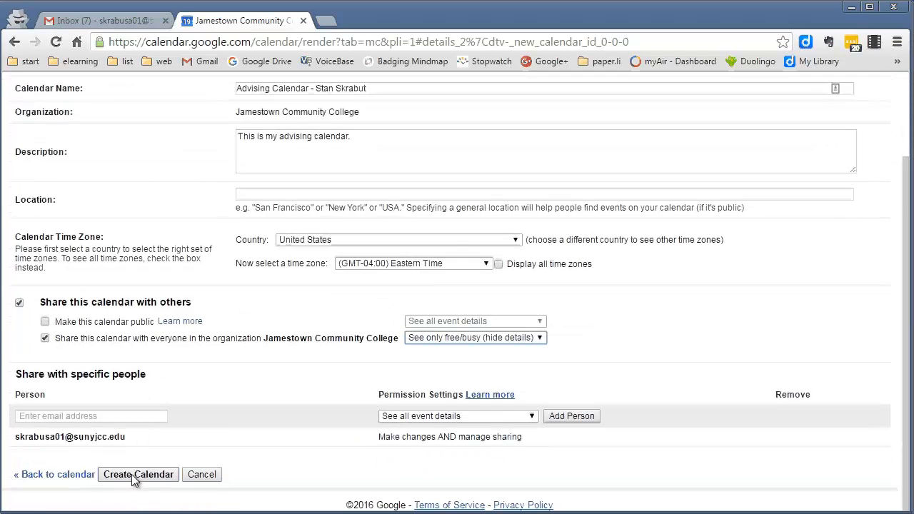
{"action": "left_click", "coordinate": [134, 477]}
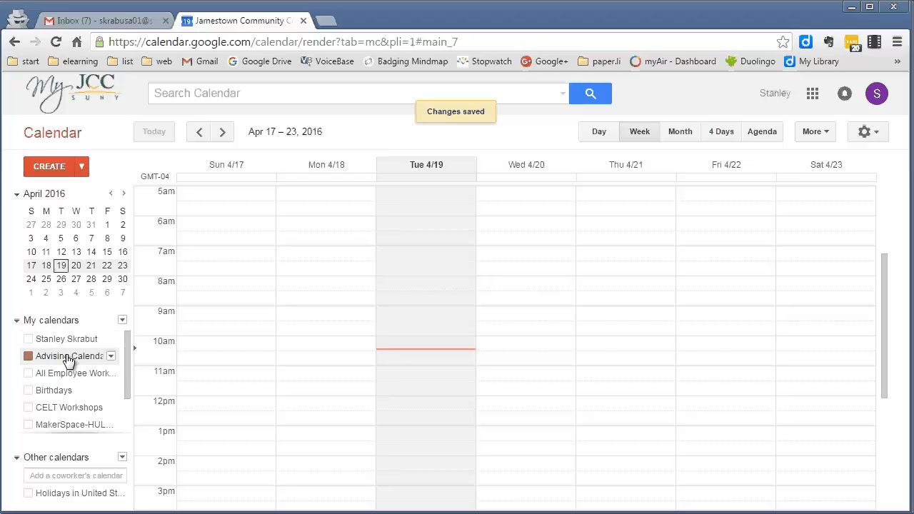
- Display only the advising calendar and mark out a time block on Monday, April 25, from 9am to 12pm
{"action": "left_click", "coordinate": [111, 357]}
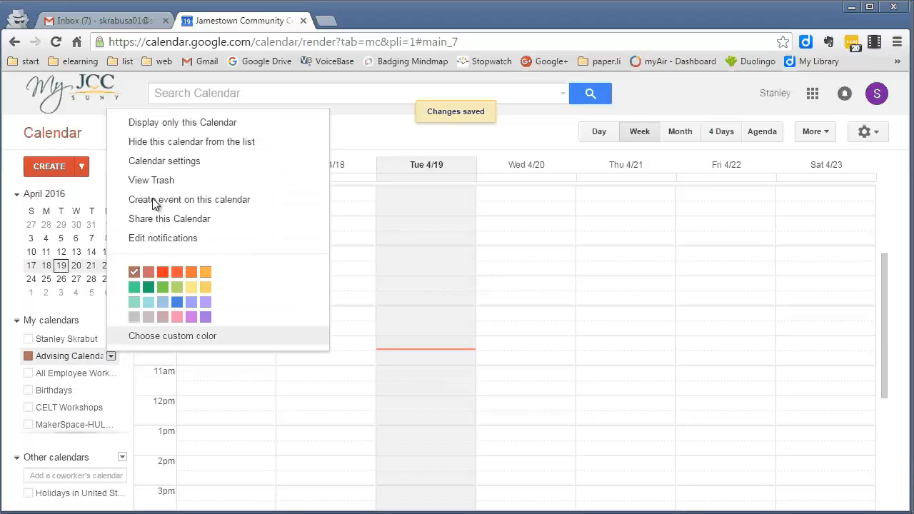
{"action": "left_click", "coordinate": [177, 122]}
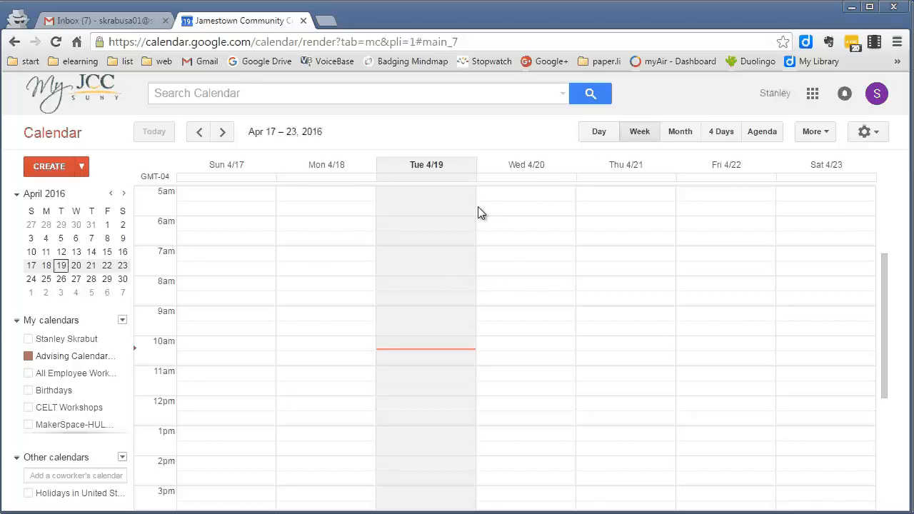
{"action": "left_click", "coordinate": [223, 133]}
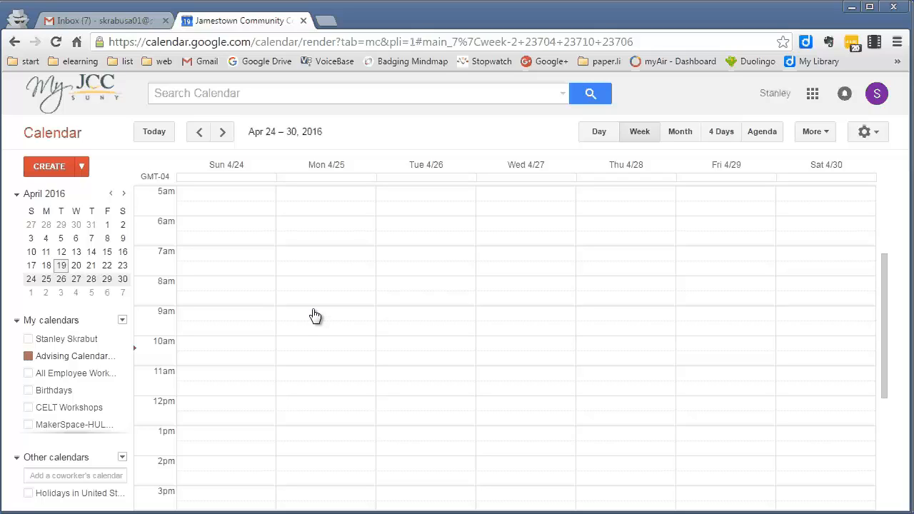
{"action": "left_click_drag", "start_coordinate": [315, 315], "coordinate": [313, 391]}
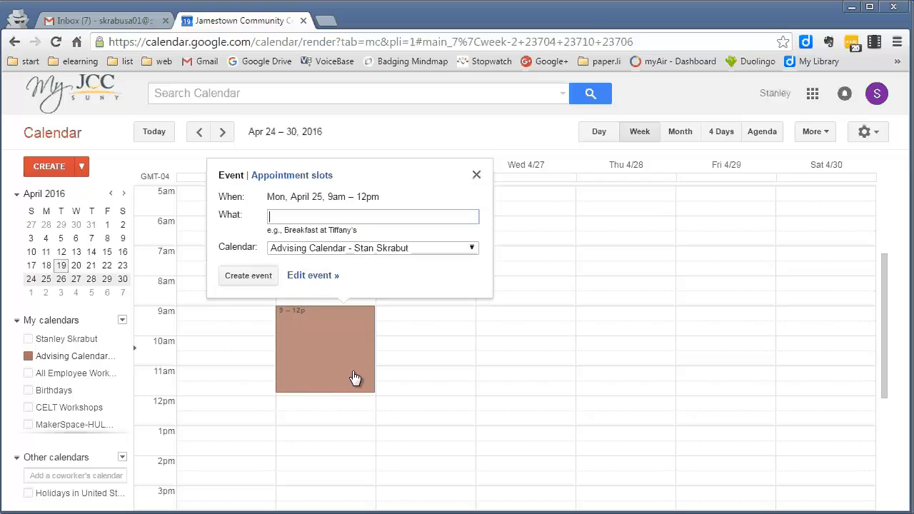
- Create the Monday block as appointment slots of 15 minutes titled "Advising" on the advising calendar
{"action": "left_click", "coordinate": [280, 175]}
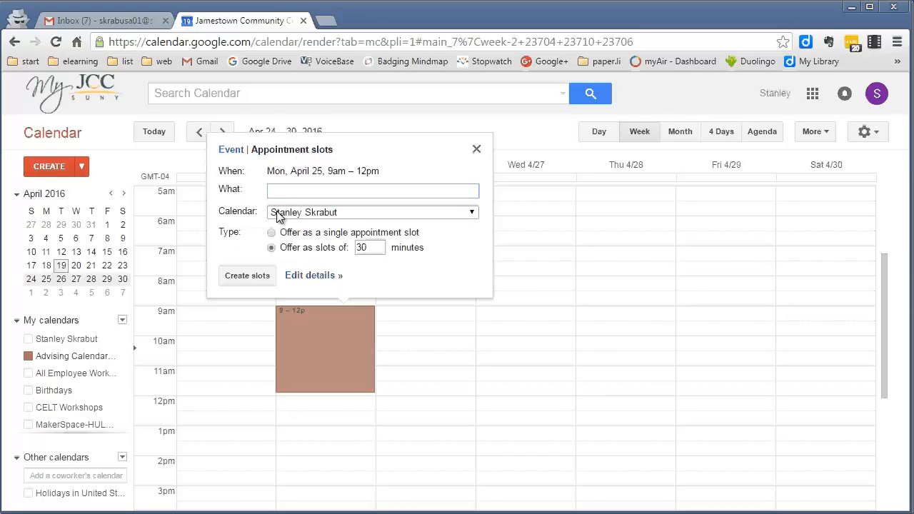
{"action": "left_click", "coordinate": [313, 212]}
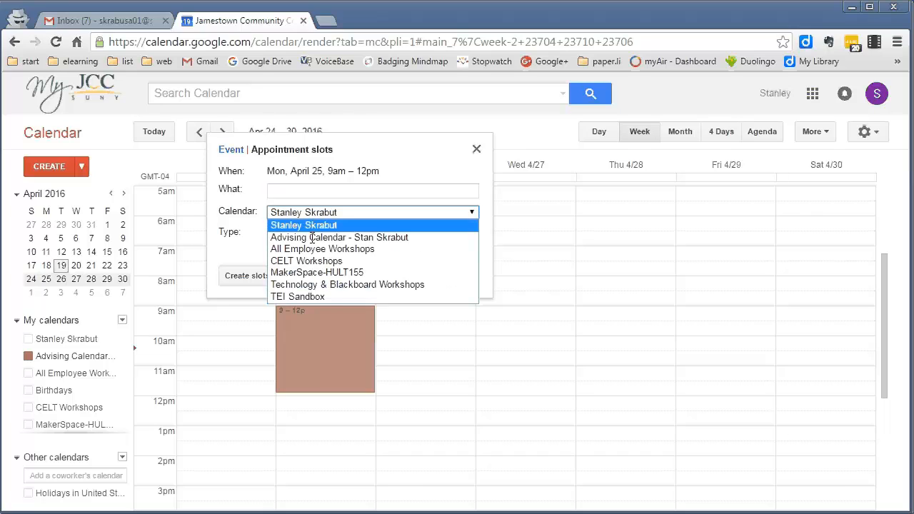
{"action": "left_click", "coordinate": [317, 238]}
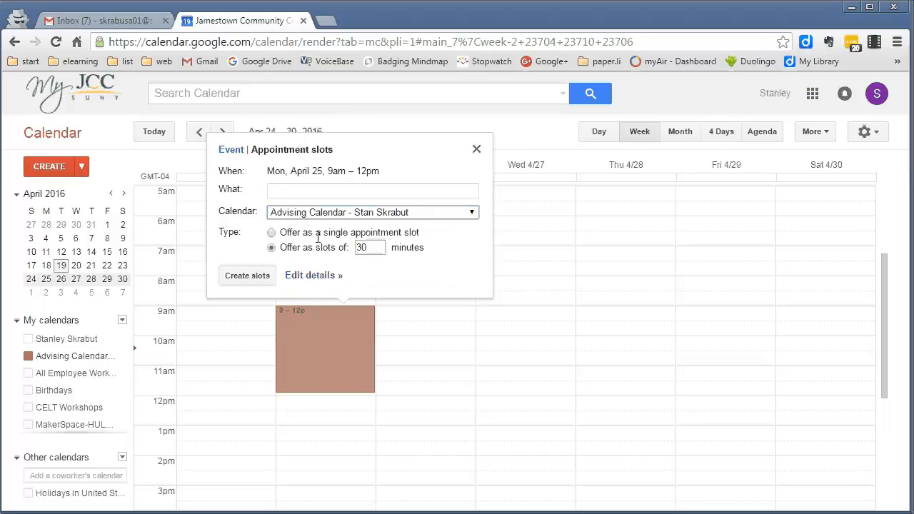
{"action": "left_click", "coordinate": [280, 190]}
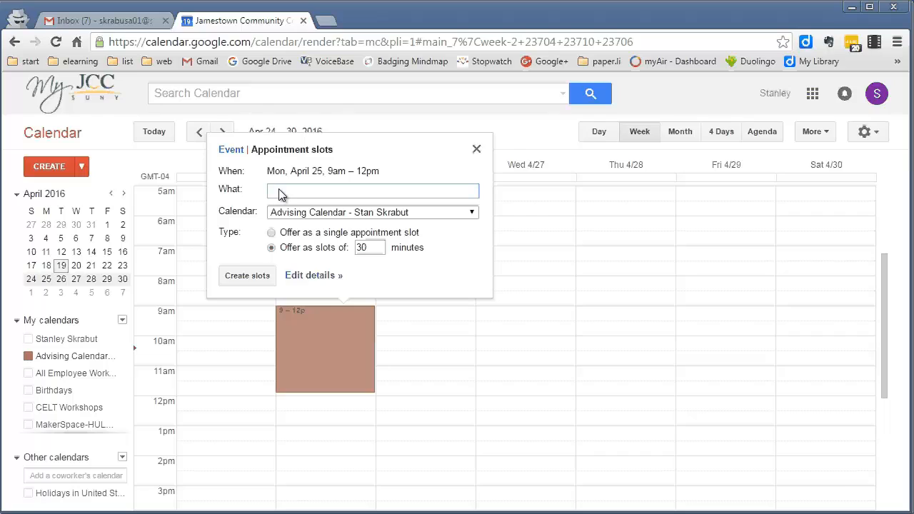
{"action": "type", "text": "Advising"}
{"action": "left_click", "coordinate": [361, 249]}
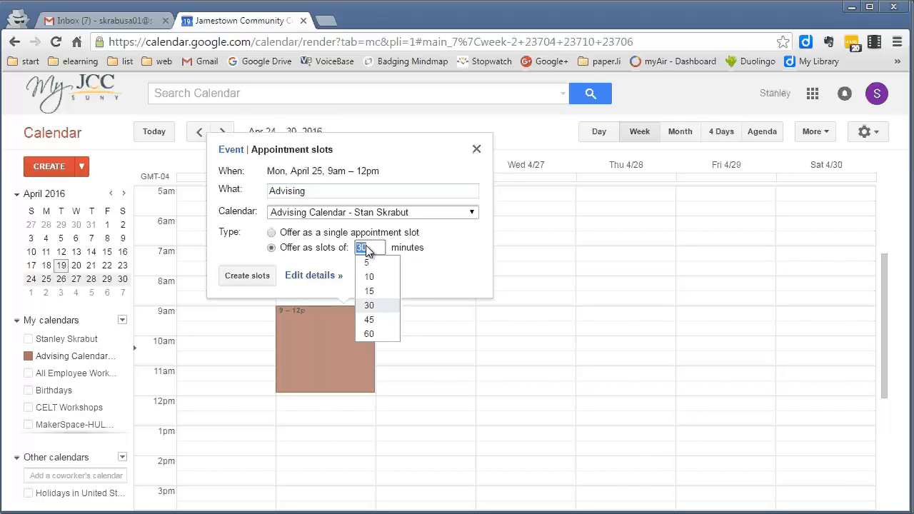
{"action": "type", "text": "15"}
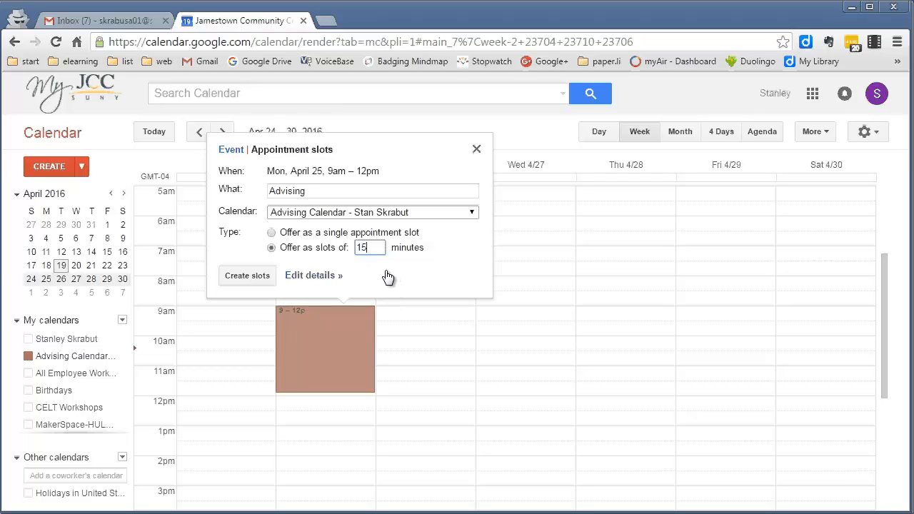
{"action": "left_click", "coordinate": [248, 277]}
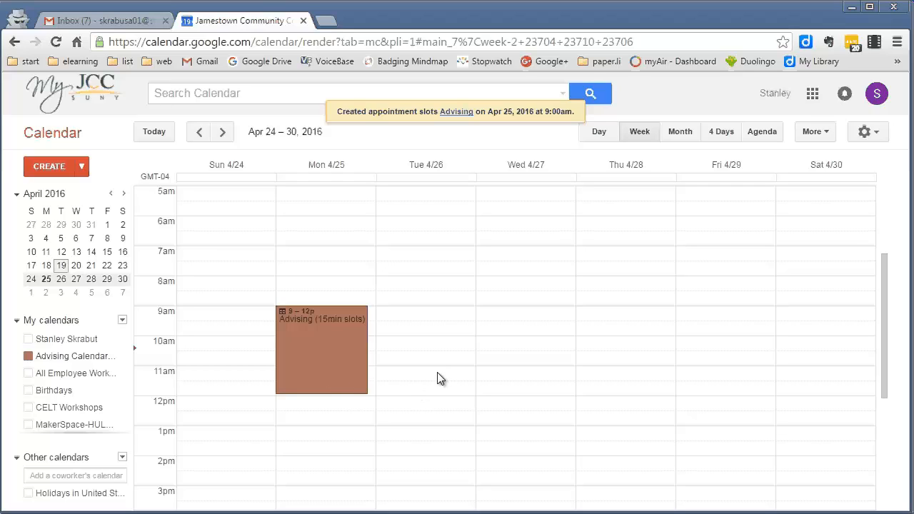
- Set up a single appointment slot titled "Advising" on the advising calendar for Tuesday, April 26, starting at 9:00am
{"action": "left_click", "coordinate": [437, 314]}
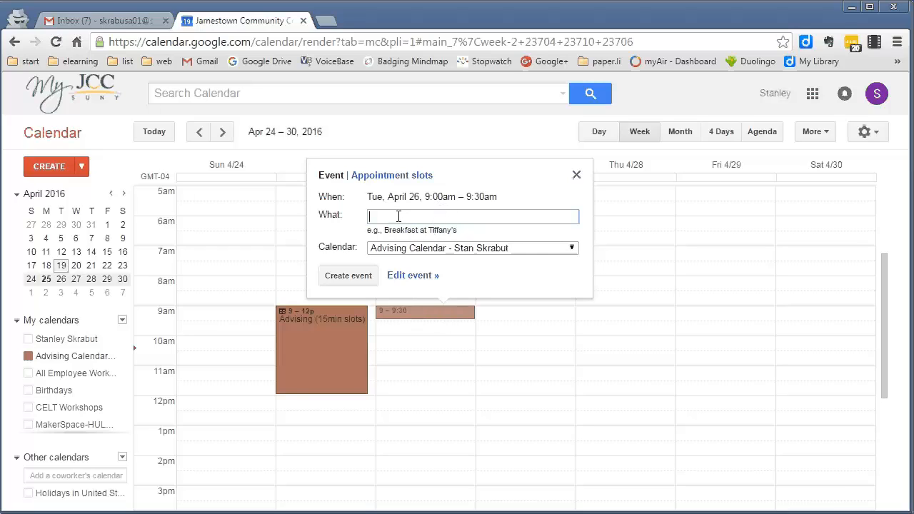
{"action": "left_click", "coordinate": [394, 175]}
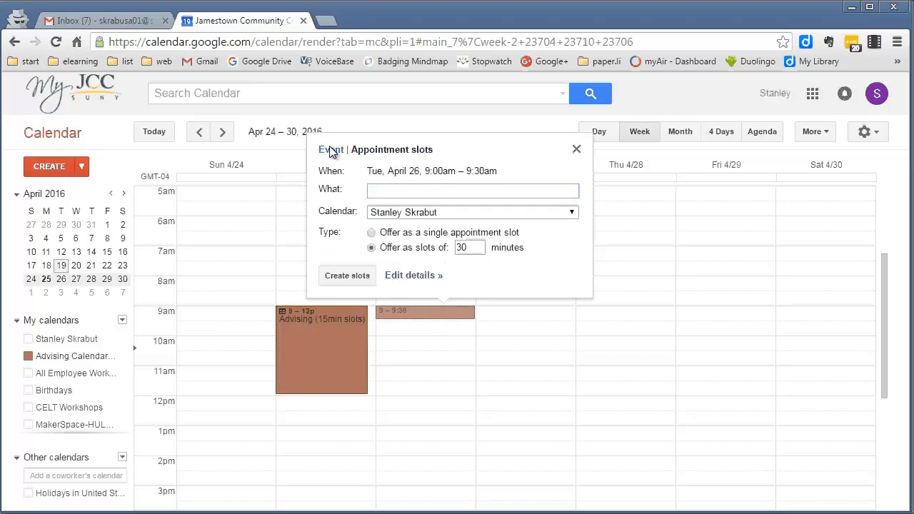
{"action": "left_click", "coordinate": [330, 151]}
{"action": "left_click", "coordinate": [380, 179]}
{"action": "left_click", "coordinate": [371, 233]}
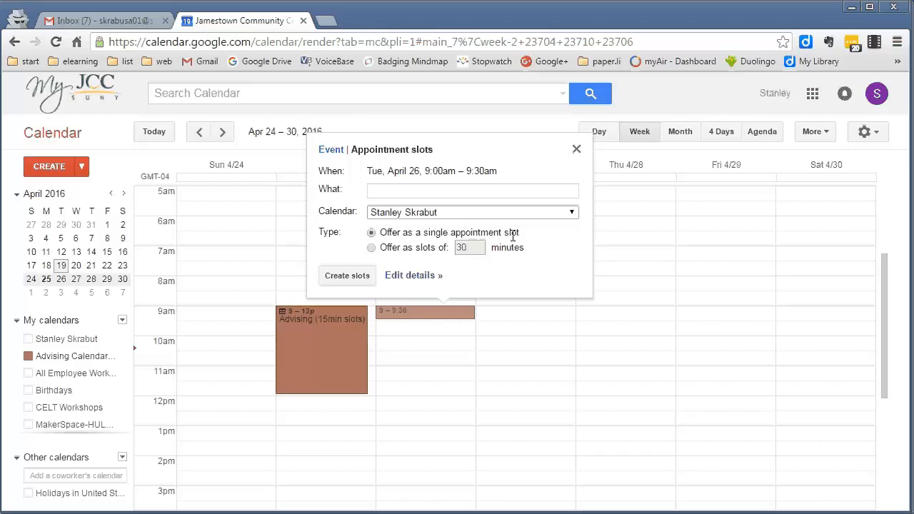
{"action": "left_click", "coordinate": [419, 190]}
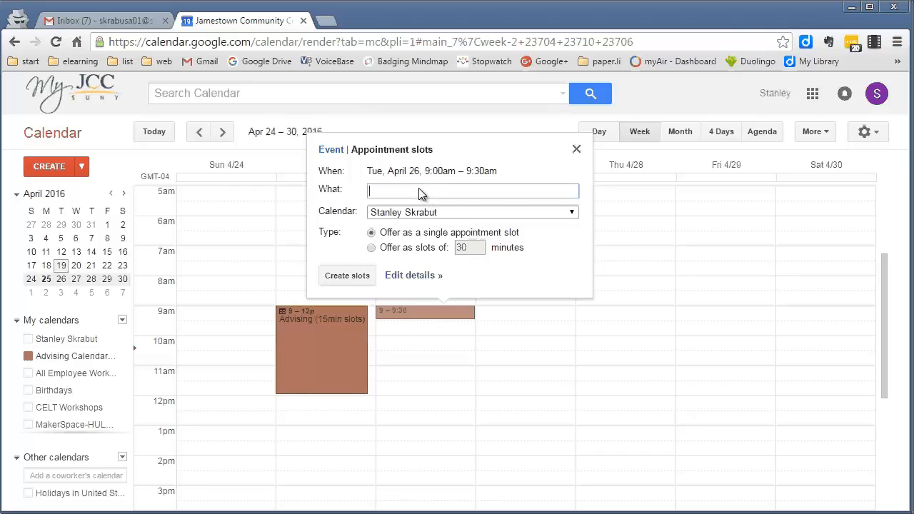
{"action": "type", "text": "Advising"}
{"action": "left_click", "coordinate": [411, 214]}
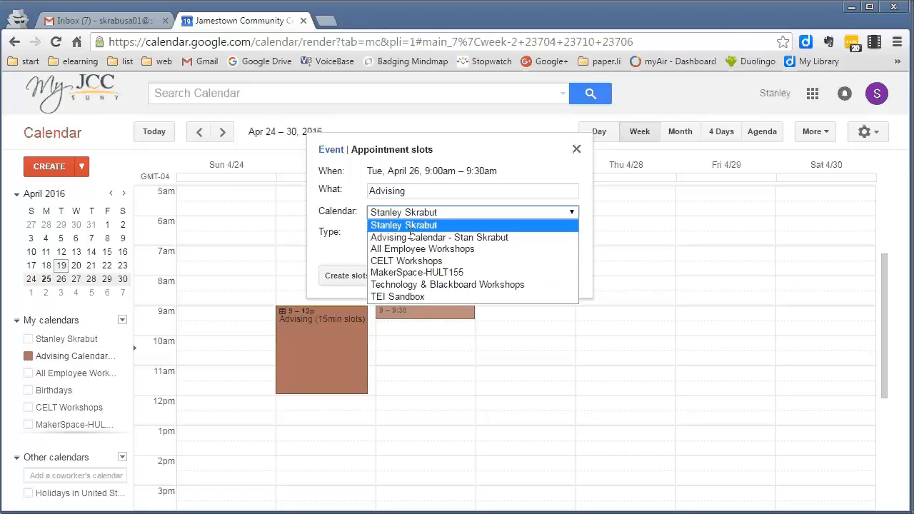
{"action": "left_click", "coordinate": [413, 239]}
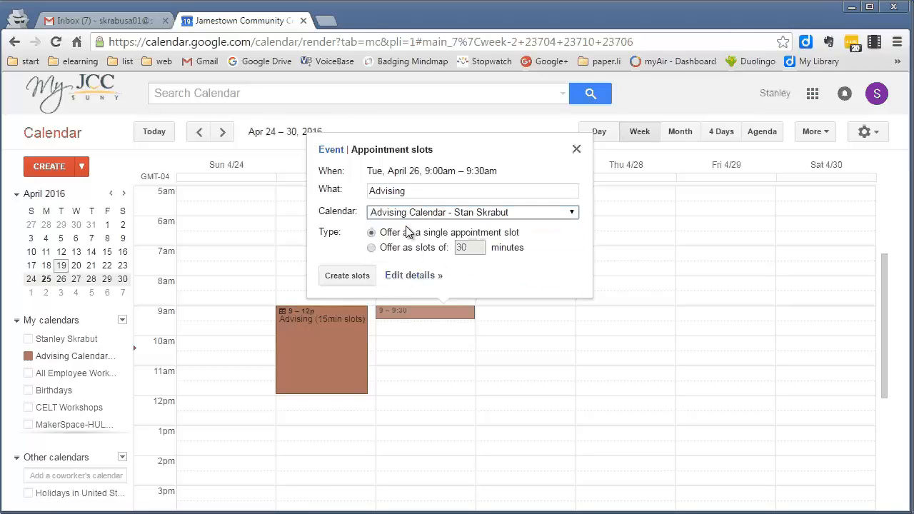
- In the Tuesday slot's details, set the end time to 9:15am and save the appointment slot
{"action": "left_click", "coordinate": [416, 275]}
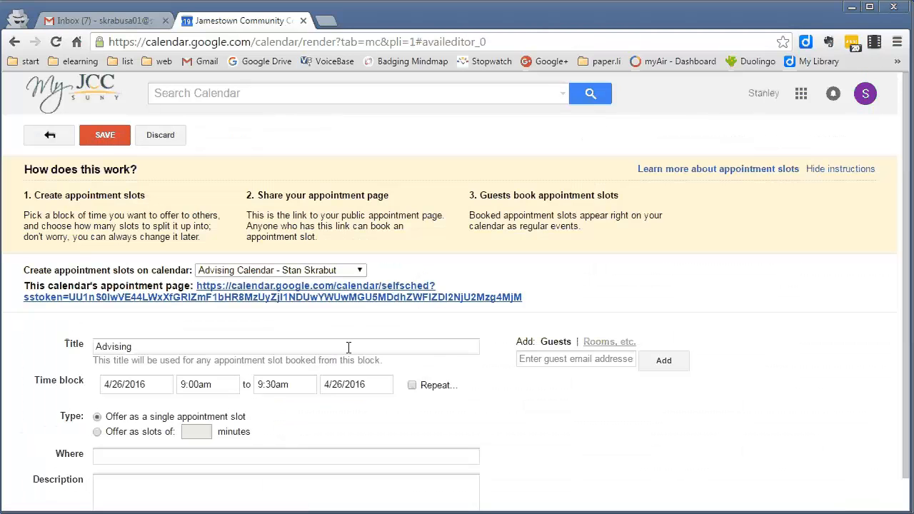
{"action": "left_click", "coordinate": [282, 384]}
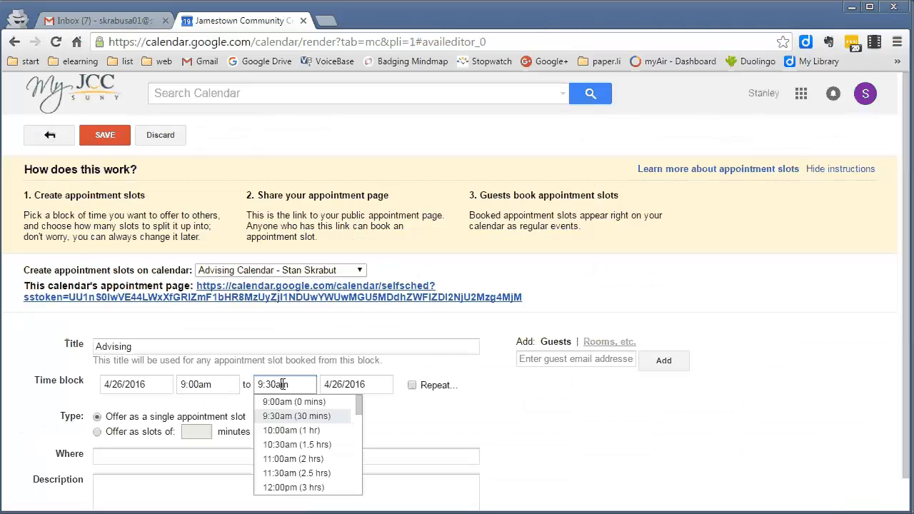
{"action": "left_click_drag", "start_coordinate": [266, 385], "coordinate": [276, 389]}
{"action": "type", "text": "15"}
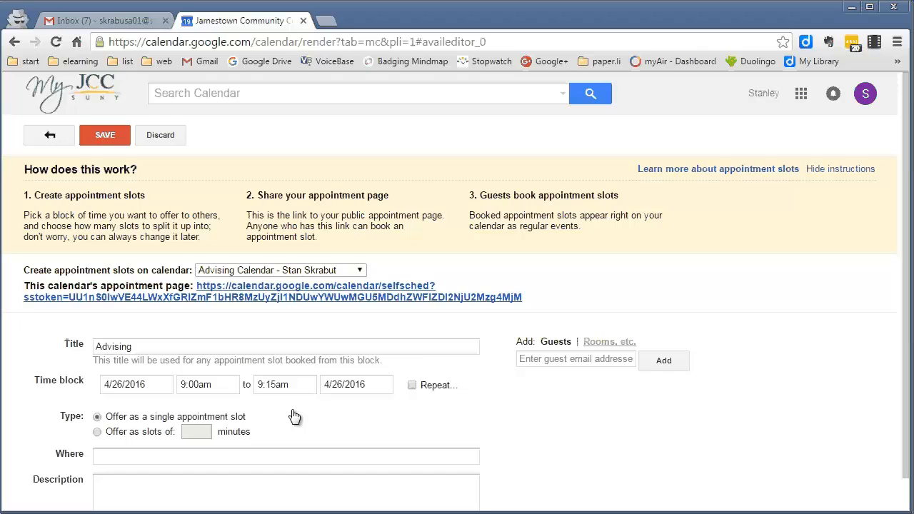
{"action": "scroll", "coordinate": [294, 416], "scroll_direction": "down", "scroll_amount": 1}
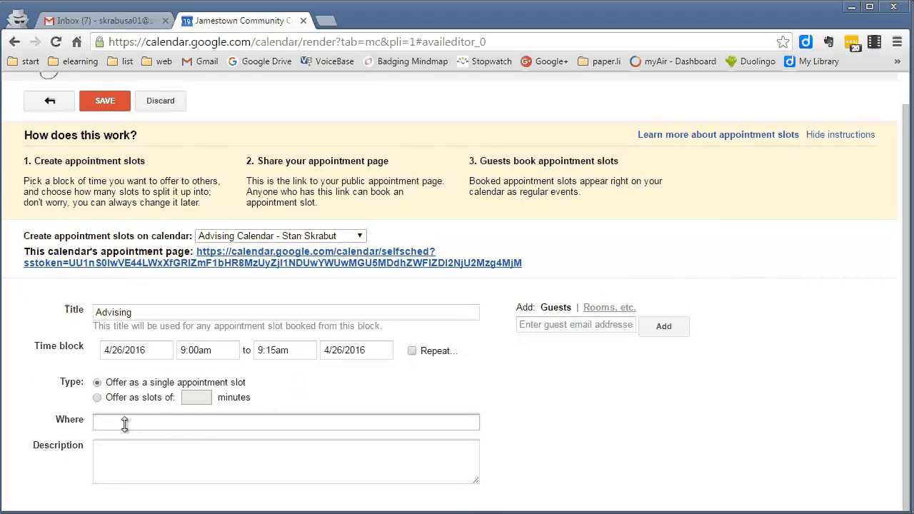
{"action": "left_click", "coordinate": [114, 103]}
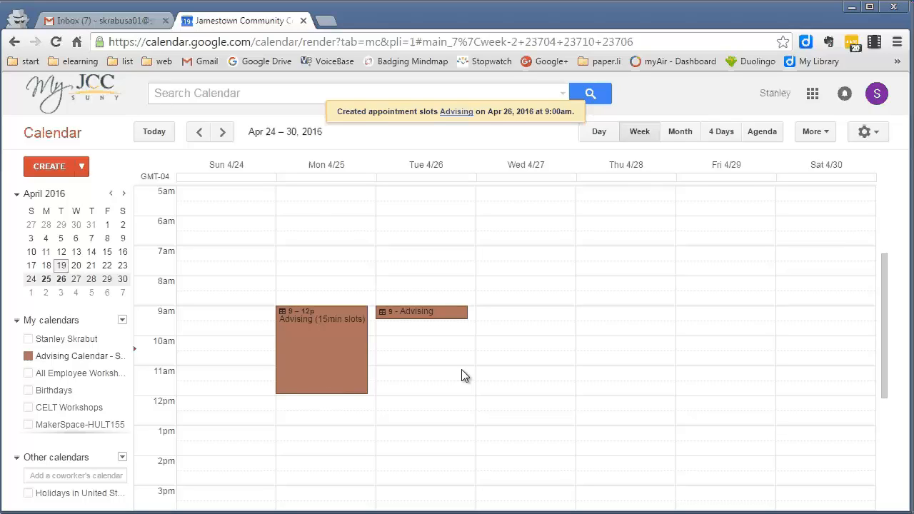
- Examine the repeat options in the Tuesday Advising slot's details and return to the week view without setting a repeat
{"action": "left_click", "coordinate": [454, 315]}
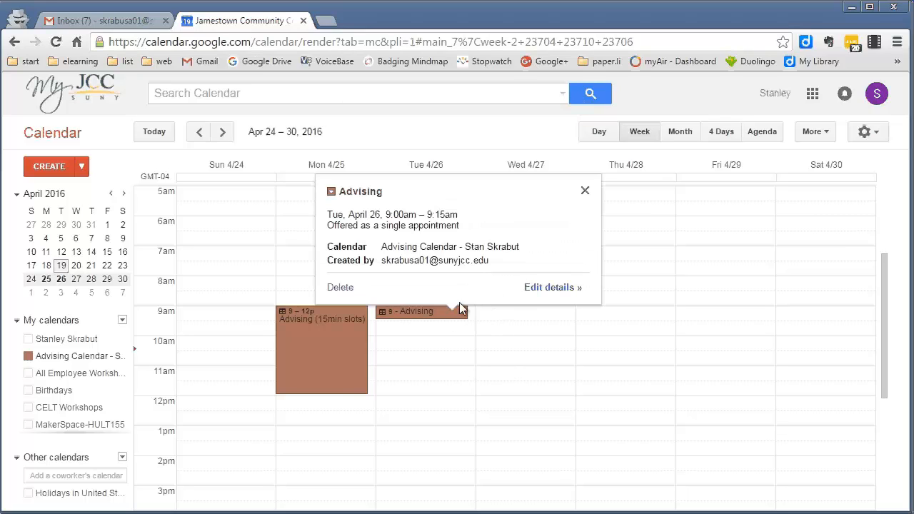
{"action": "left_click", "coordinate": [560, 287]}
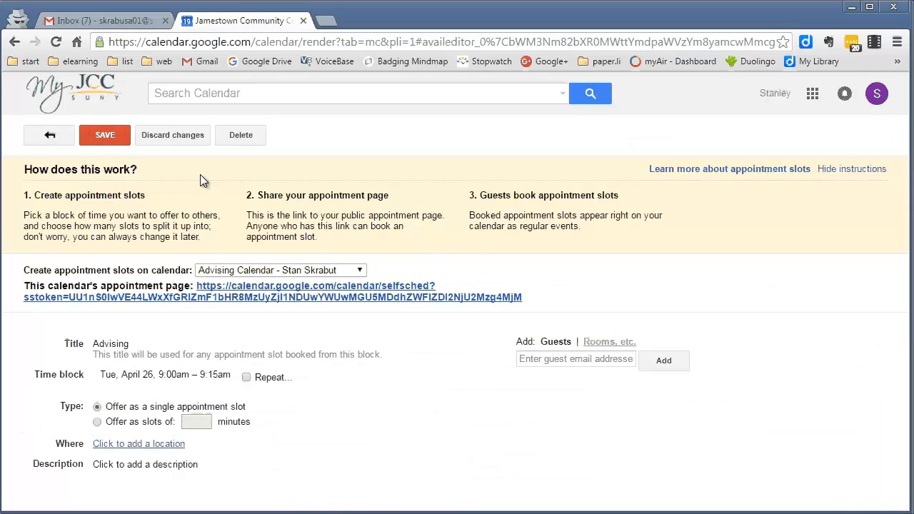
{"action": "left_click", "coordinate": [246, 377]}
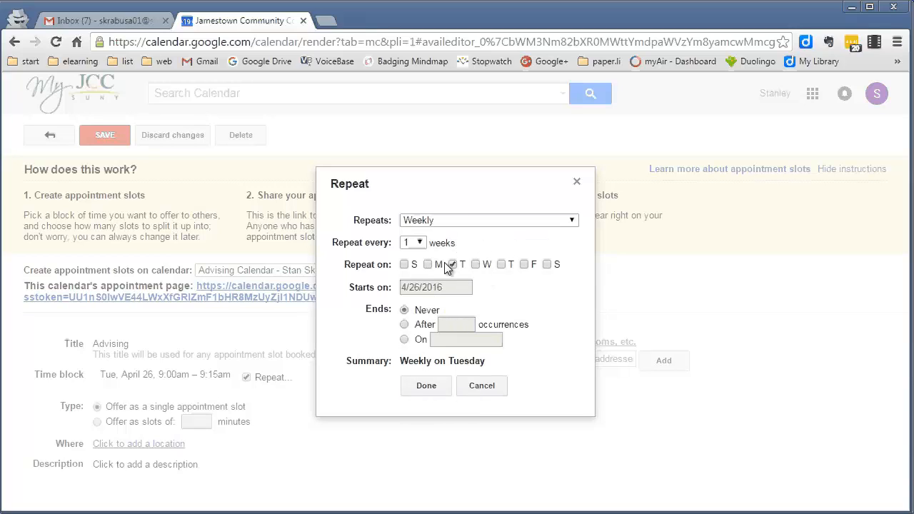
{"action": "left_click", "coordinate": [490, 387]}
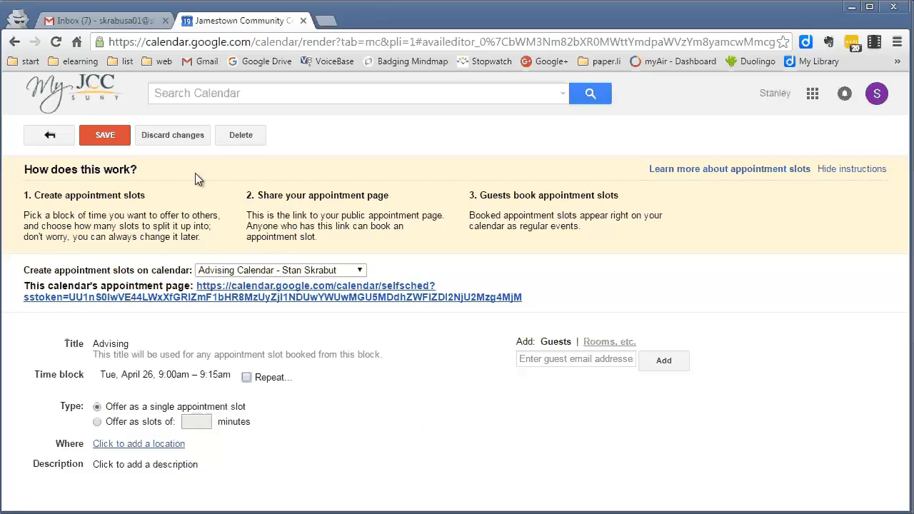
{"action": "left_click", "coordinate": [51, 136]}
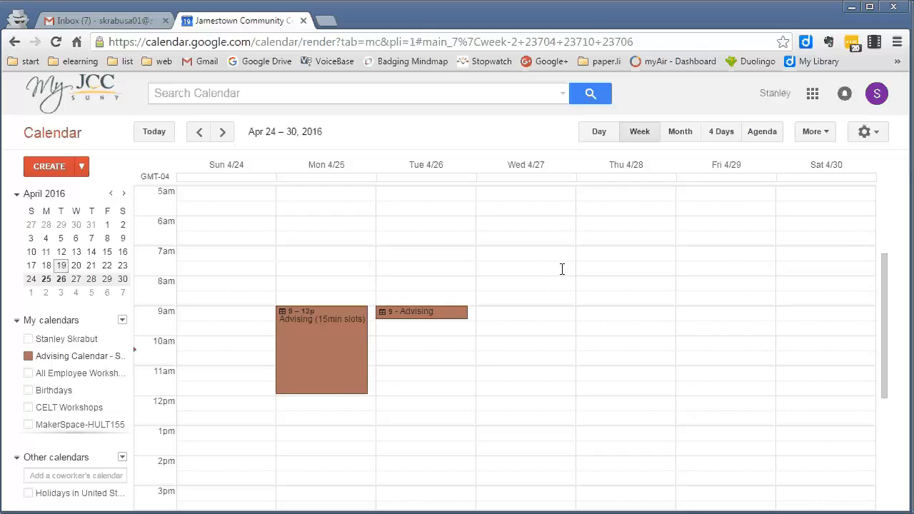
- Open Blackboard Learn in a new browser tab from the JCC bookmarks and enter the instructor's own SANDBOX course
{"action": "left_click", "coordinate": [328, 21]}
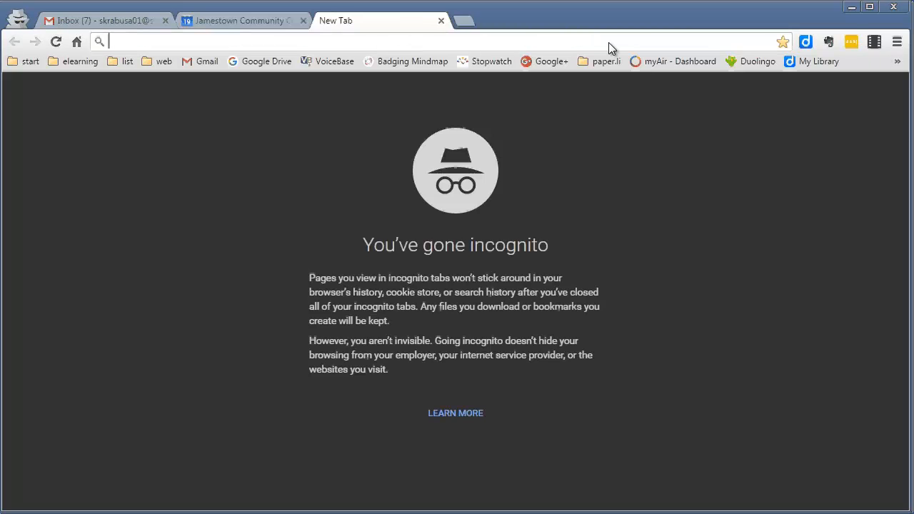
{"action": "left_click", "coordinate": [897, 61]}
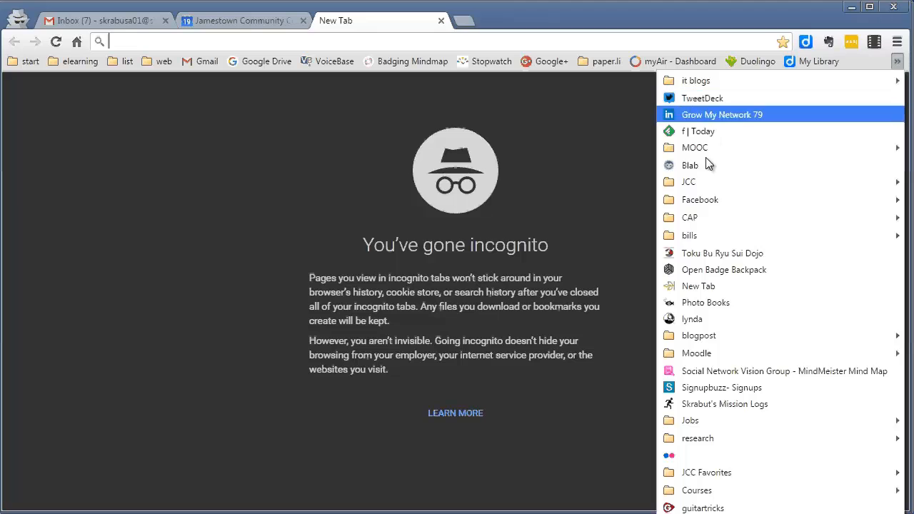
{"action": "mouse_move", "coordinate": [696, 184]}
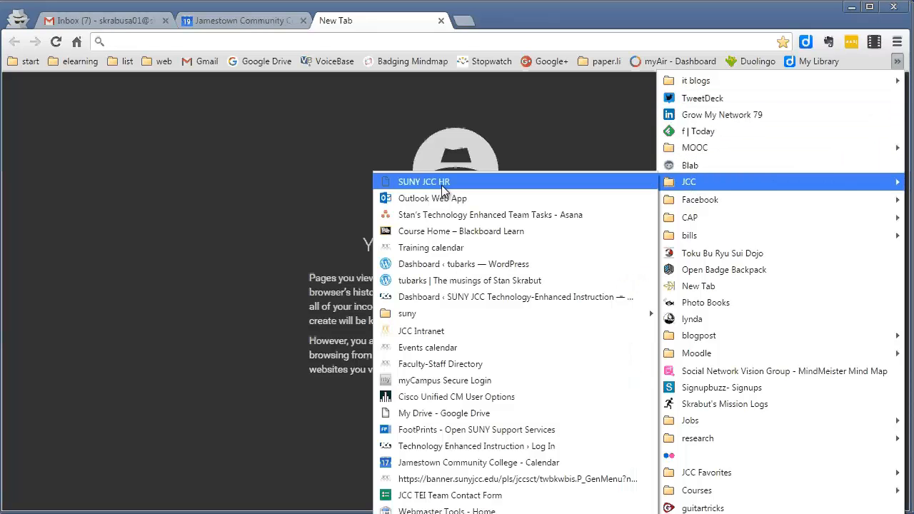
{"action": "left_click", "coordinate": [409, 230]}
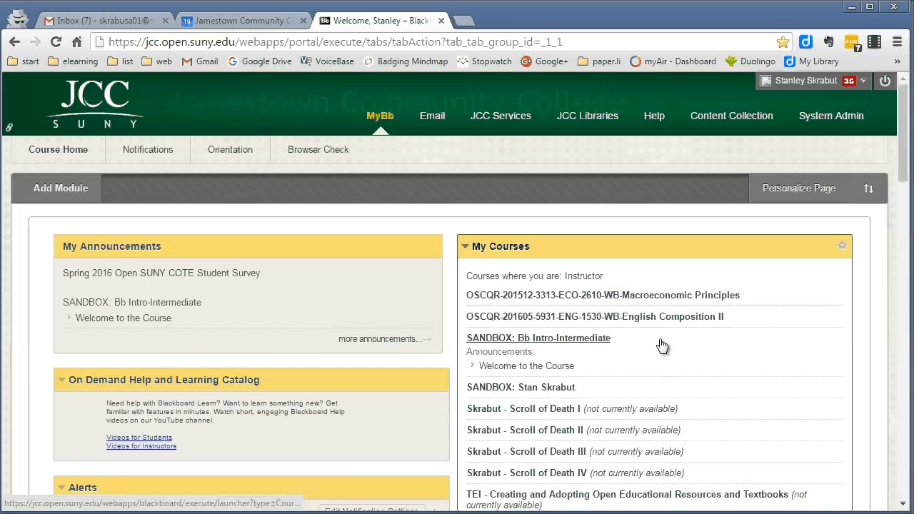
{"action": "scroll", "coordinate": [571, 316], "scroll_direction": "down", "scroll_amount": 1}
{"action": "left_click", "coordinate": [536, 318]}
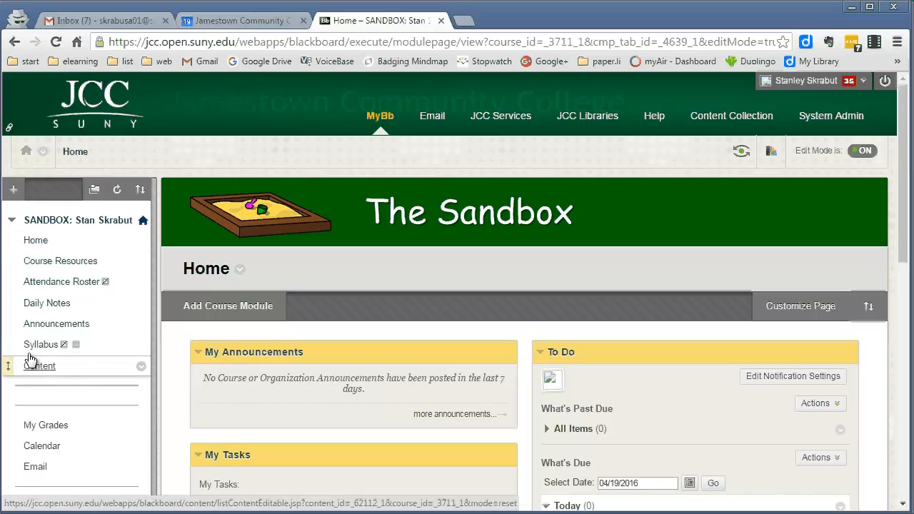
- Start a new web link named "Advising Calendar" in the course menu
{"action": "left_click", "coordinate": [13, 190]}
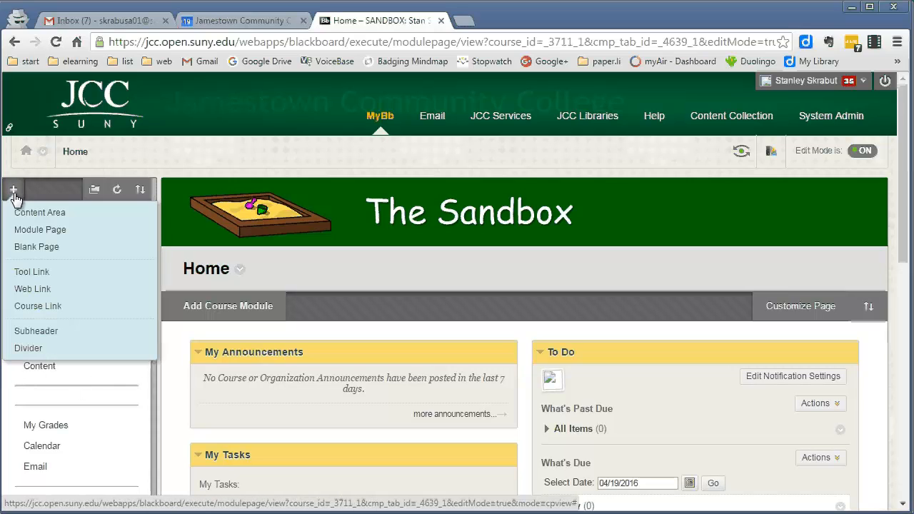
{"action": "left_click", "coordinate": [29, 292]}
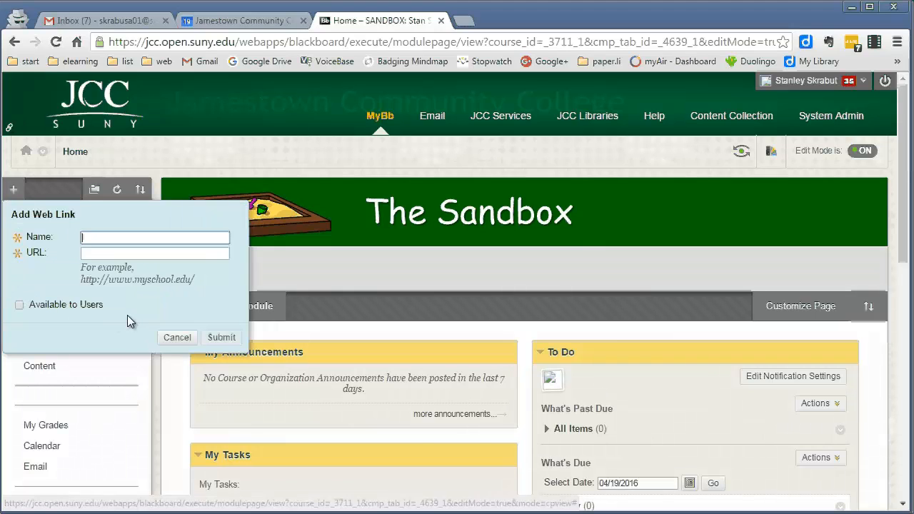
{"action": "type", "text": "Ad"}
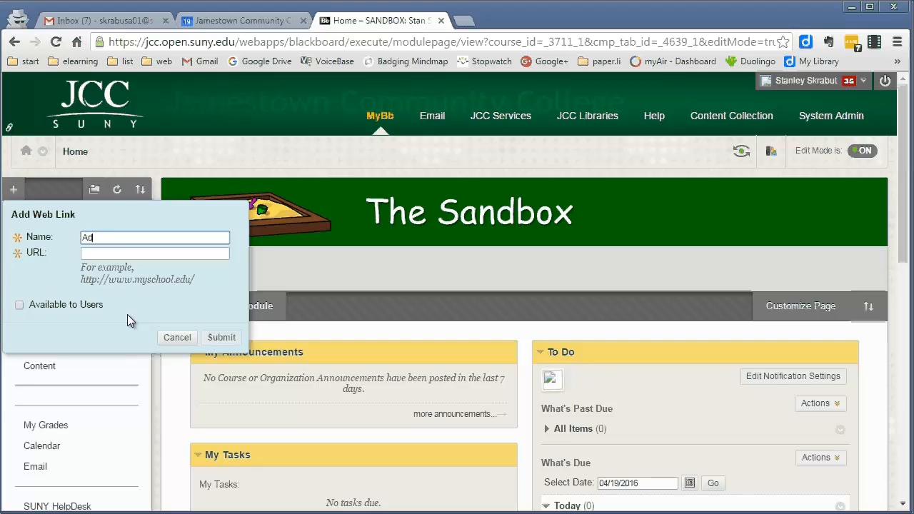
{"action": "type", "text": "vising Calendar"}
- Switch to Google Calendar, copy the appointment page address from the Monday Advising block, and enter it as the Blackboard web link's URL
{"action": "left_click", "coordinate": [227, 23]}
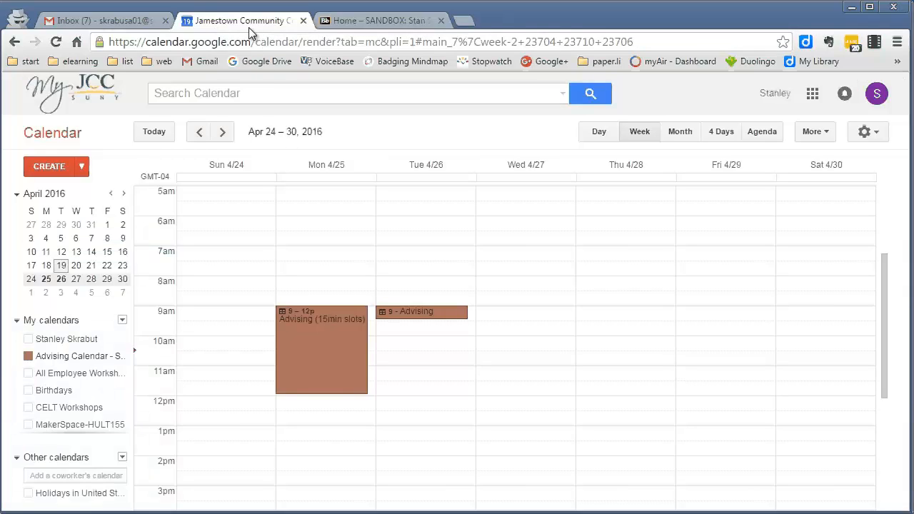
{"action": "left_click", "coordinate": [331, 365]}
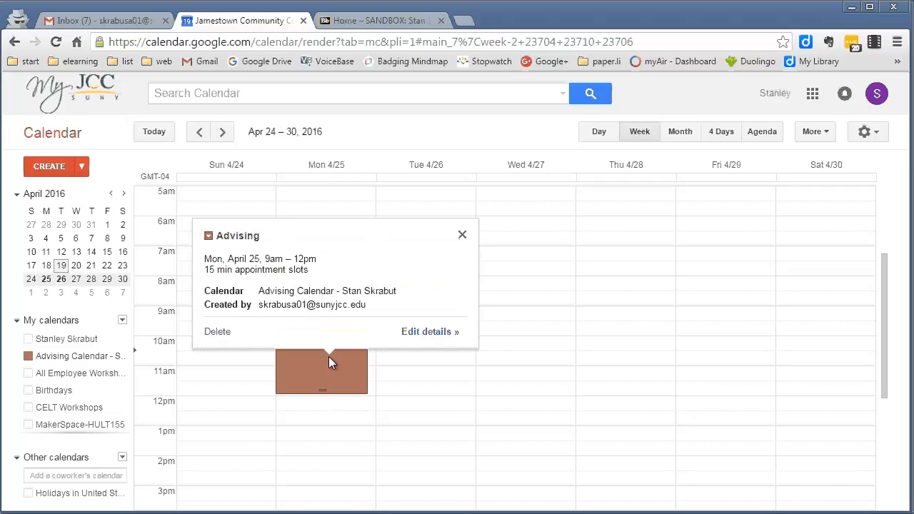
{"action": "left_click", "coordinate": [425, 333]}
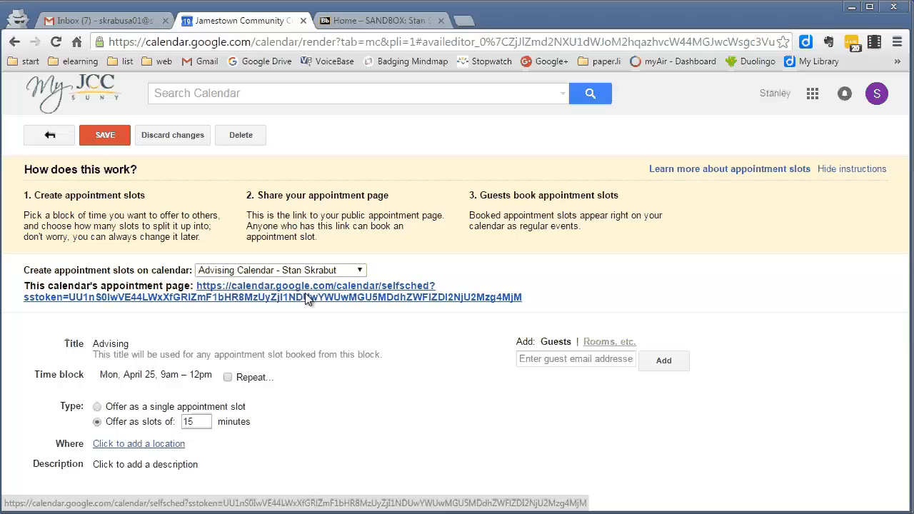
{"action": "left_click_drag", "start_coordinate": [523, 297], "coordinate": [198, 286]}
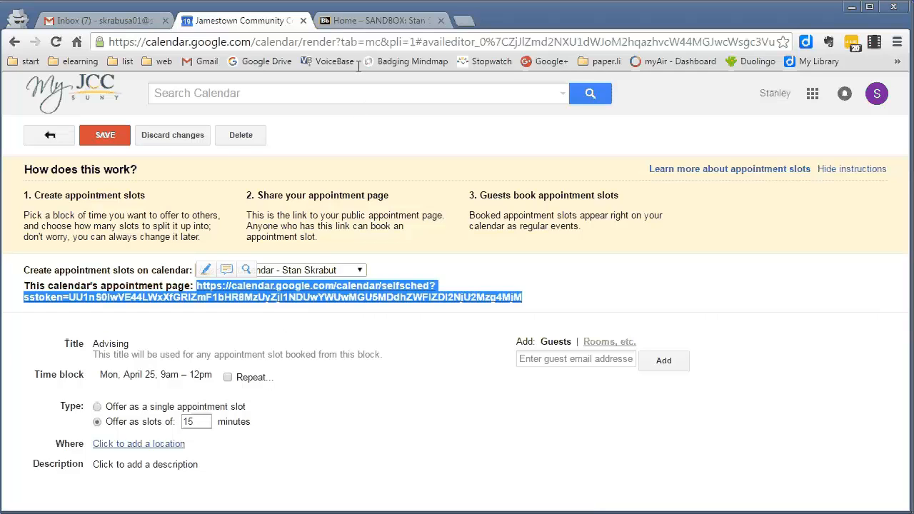
{"action": "left_click", "coordinate": [364, 20]}
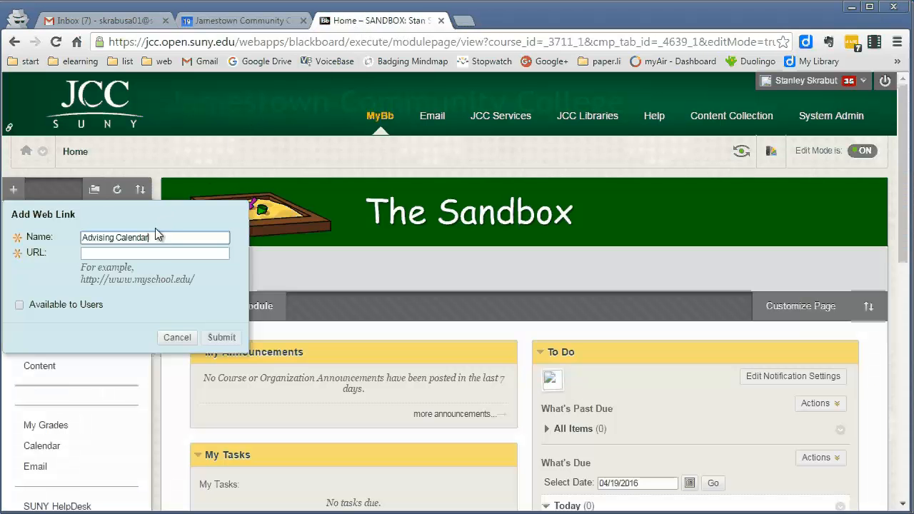
{"action": "left_click", "coordinate": [139, 255]}
{"action": "key", "text": "ctrl+v"}
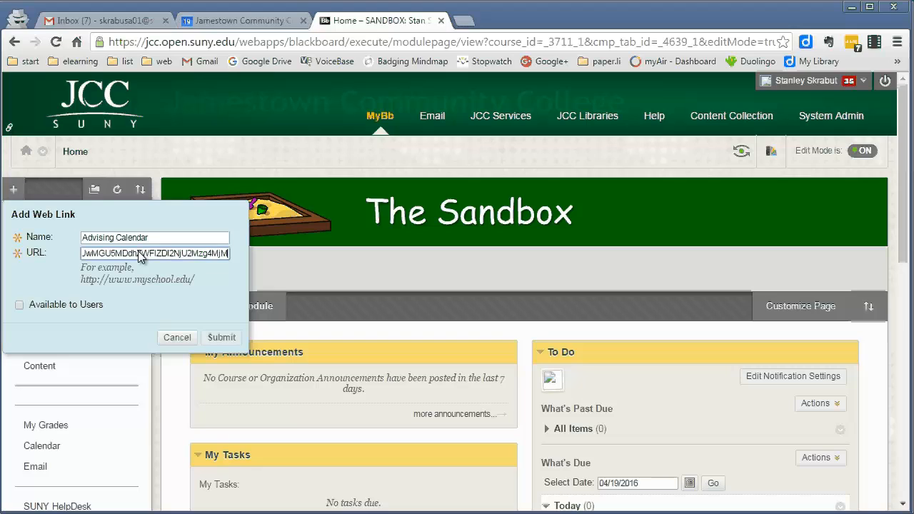
- Make the Advising Calendar web link available to users and submit it
{"action": "left_click", "coordinate": [208, 340]}
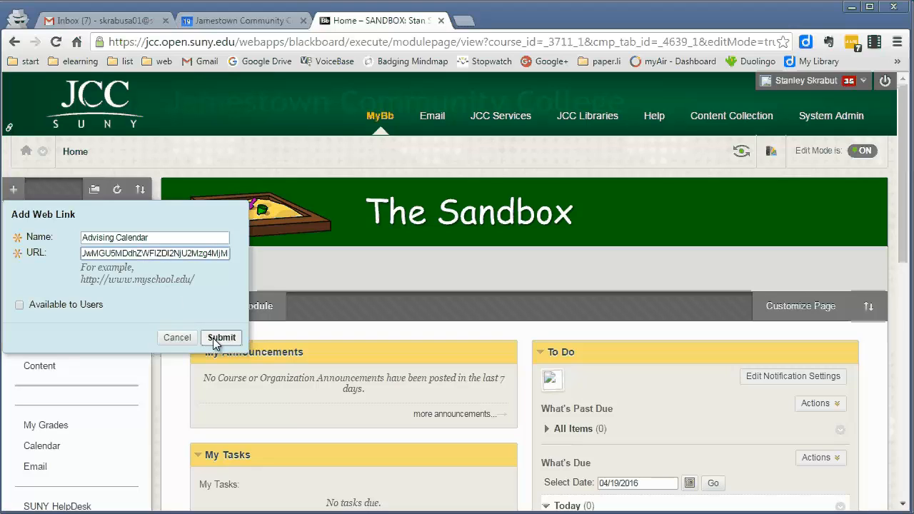
{"action": "left_click", "coordinate": [19, 305]}
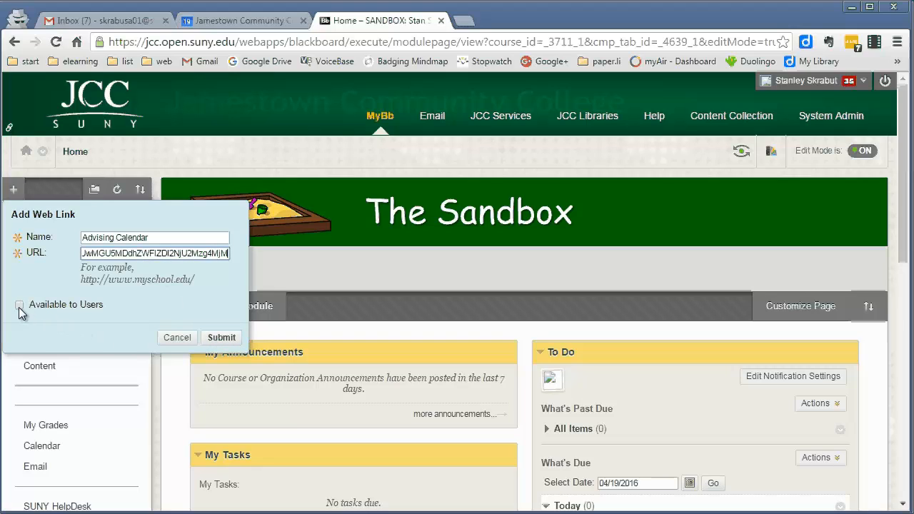
{"action": "left_click", "coordinate": [218, 338]}
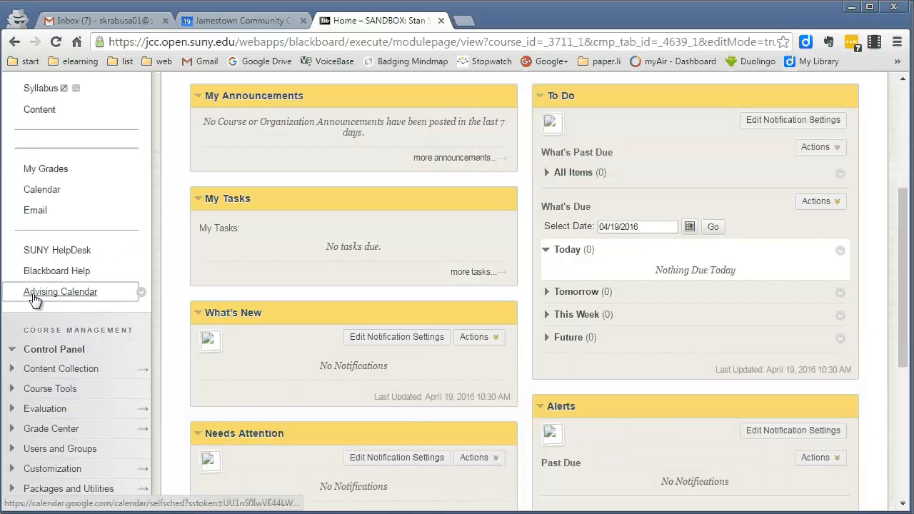
- Move the Advising Calendar link up the course menu to directly below Home
{"action": "left_click_drag", "start_coordinate": [10, 292], "coordinate": [10, 110]}
{"action": "scroll", "coordinate": [116, 176], "scroll_direction": "up", "scroll_amount": 2}
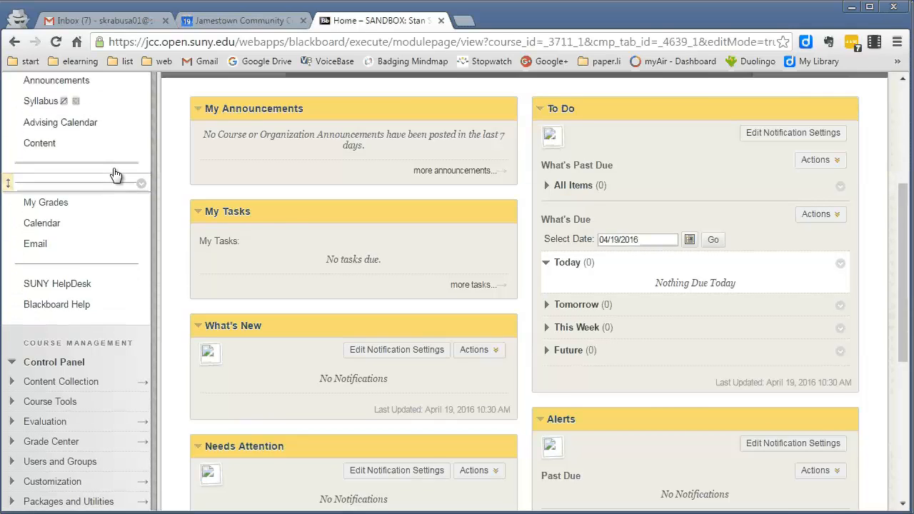
{"action": "left_click_drag", "start_coordinate": [10, 257], "coordinate": [10, 142]}
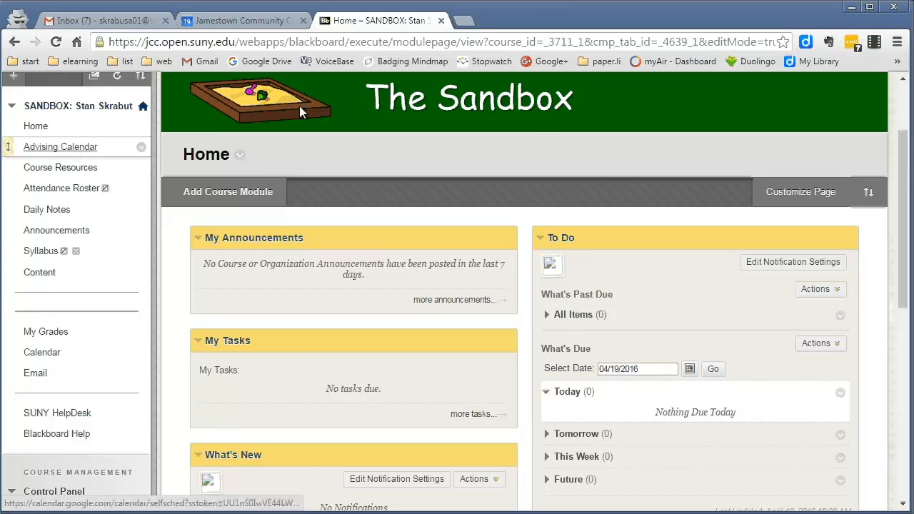
- Turn on student preview, open the Advising Calendar course link, and go to the appointment page's week of Apr 24 – 30, 2016
{"action": "scroll", "coordinate": [532, 131], "scroll_direction": "up", "scroll_amount": 3}
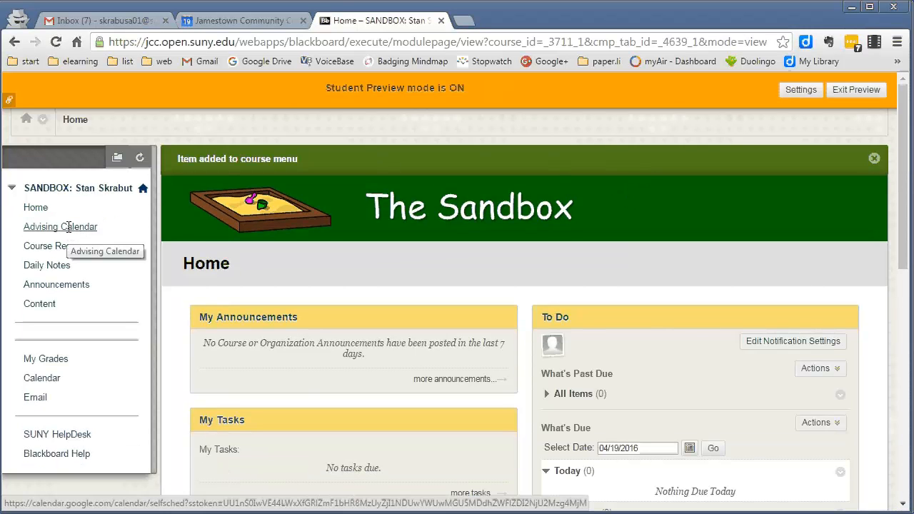
{"action": "left_click", "coordinate": [67, 226]}
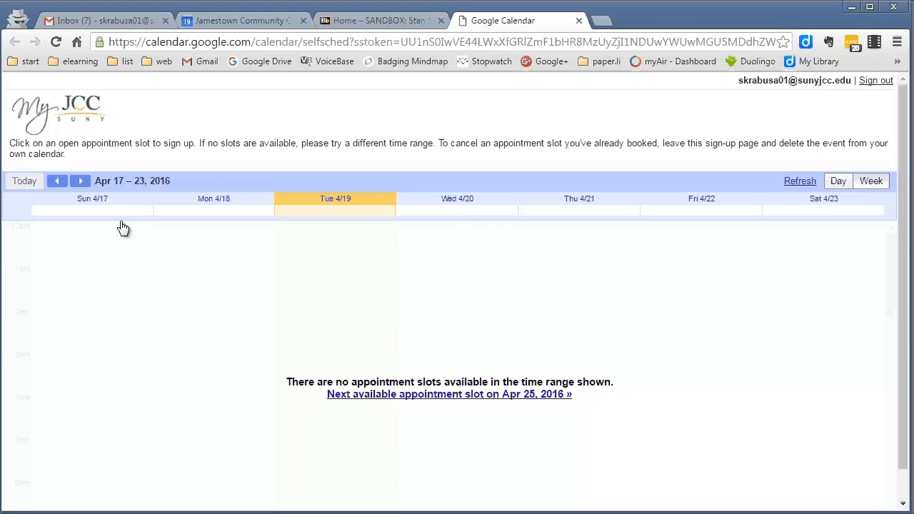
{"action": "left_click", "coordinate": [82, 186]}
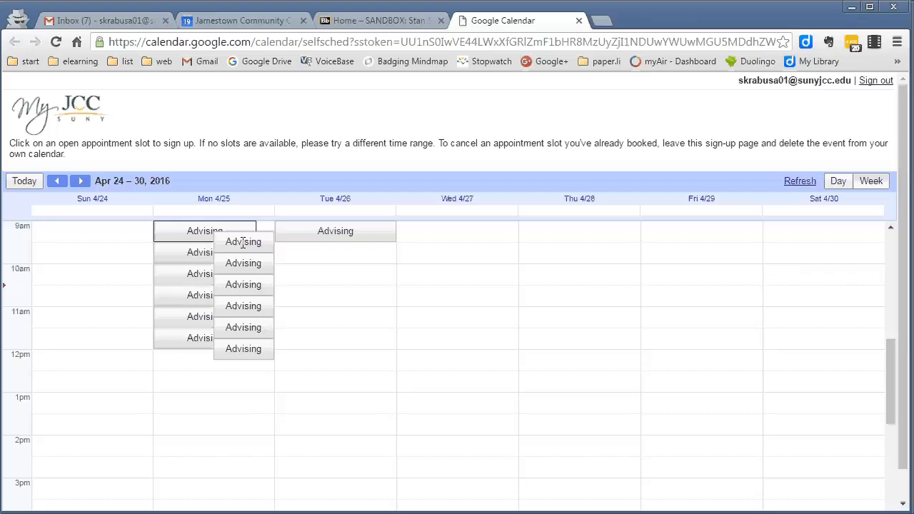
- Book the Monday, April 25, 10:00am Advising slot with "My office" as the location
{"action": "left_click", "coordinate": [191, 278]}
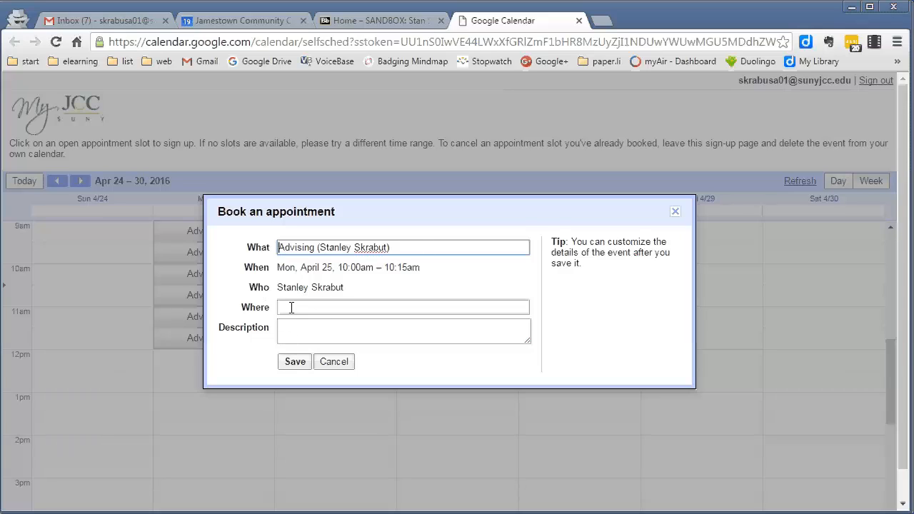
{"action": "left_click", "coordinate": [292, 307]}
{"action": "type", "text": "M"}
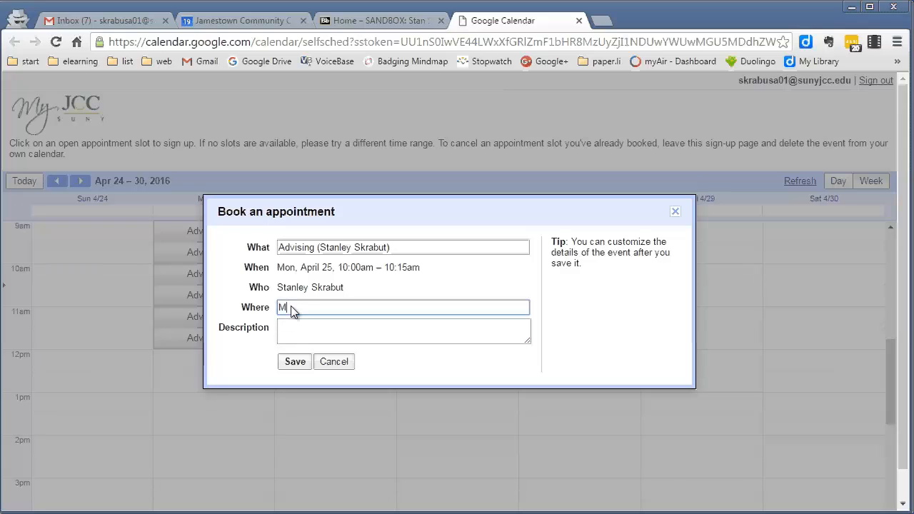
{"action": "type", "text": "y office"}
{"action": "left_click", "coordinate": [294, 363]}
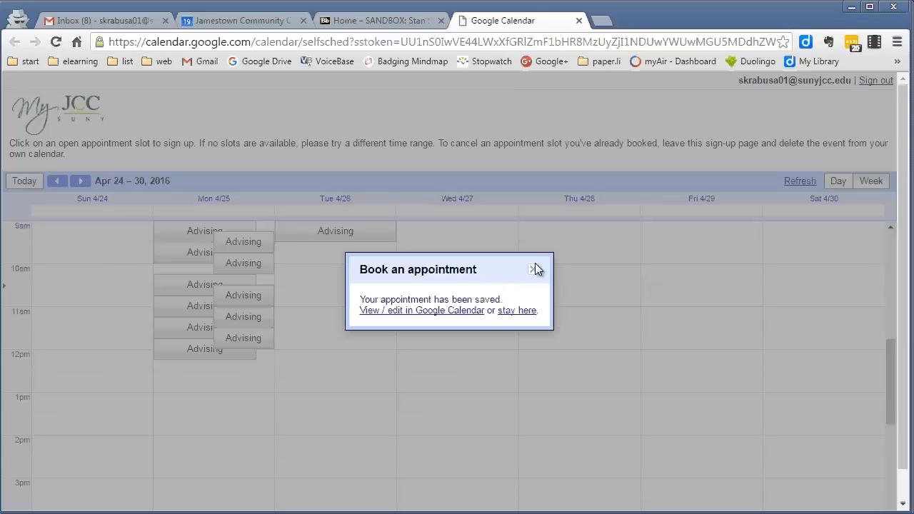
- Open the booked appointment in Google Calendar, save it, and show the personal calendar with the advising calendar for Apr 24 – 30
{"action": "left_click", "coordinate": [391, 313]}
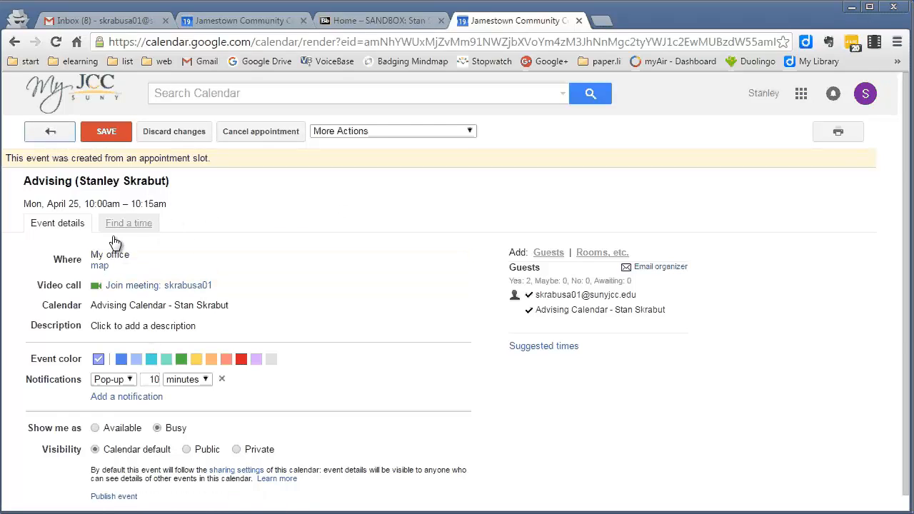
{"action": "left_click", "coordinate": [86, 134]}
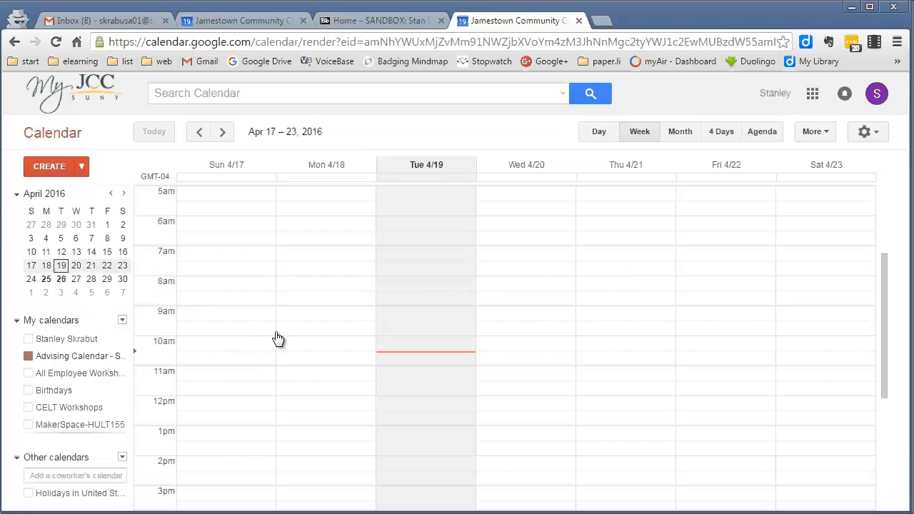
{"action": "left_click", "coordinate": [27, 338]}
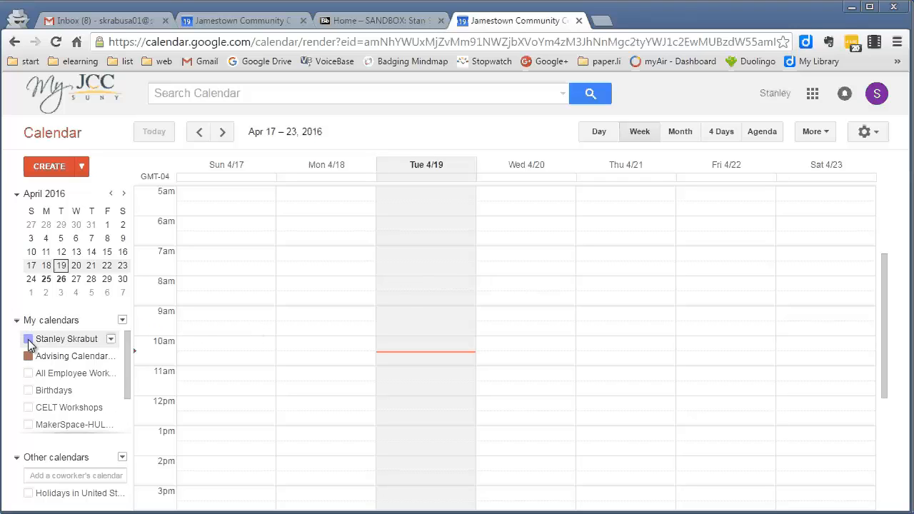
{"action": "left_click", "coordinate": [222, 132]}
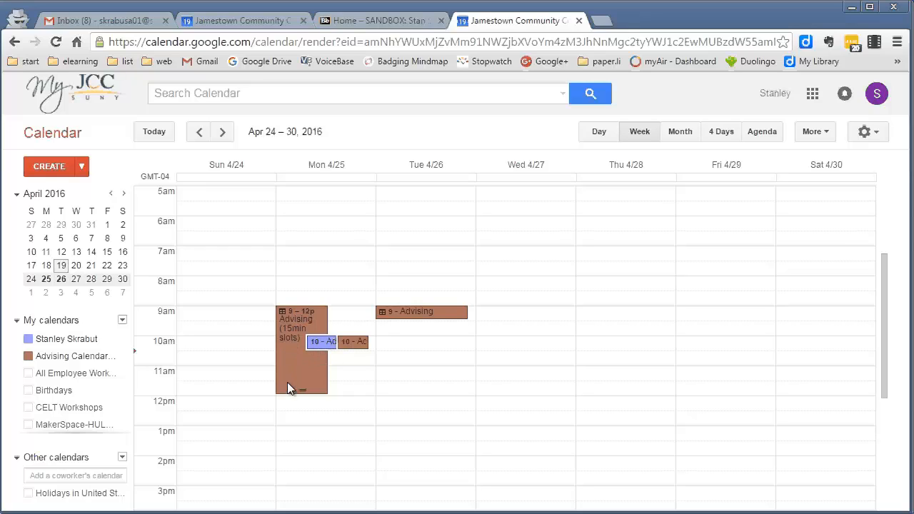
- Recheck the Apr 24 – 30 slots through the Blackboard course's Advising Calendar link, and close both extra calendar tabs
{"action": "left_click", "coordinate": [389, 21]}
{"action": "left_click", "coordinate": [475, 25]}
{"action": "left_click", "coordinate": [416, 22]}
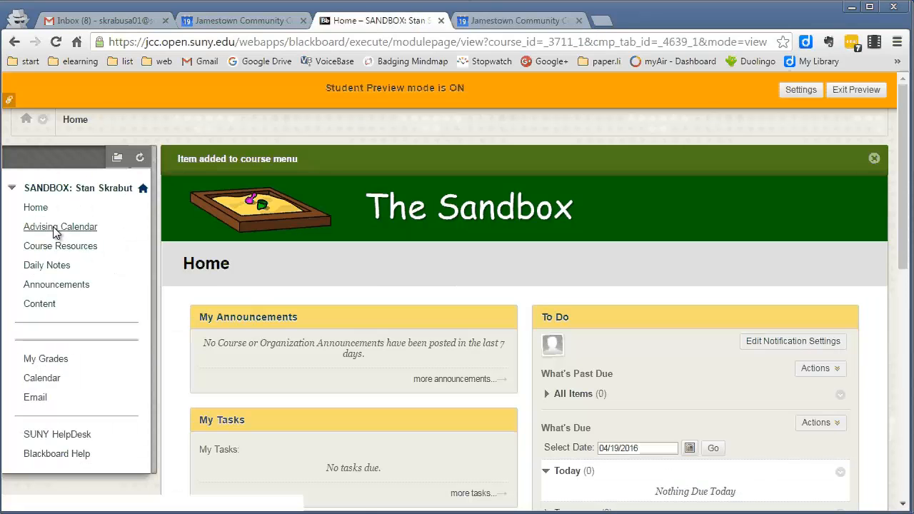
{"action": "left_click", "coordinate": [54, 227]}
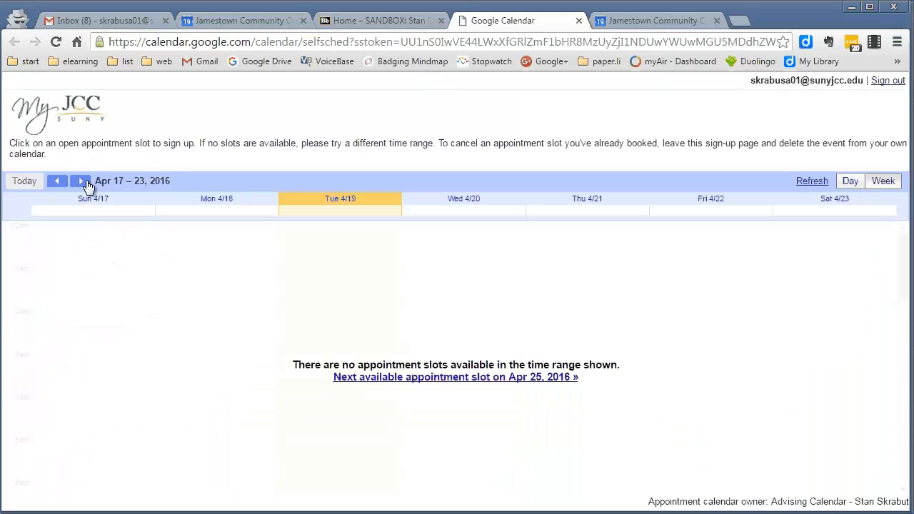
{"action": "left_click", "coordinate": [82, 180]}
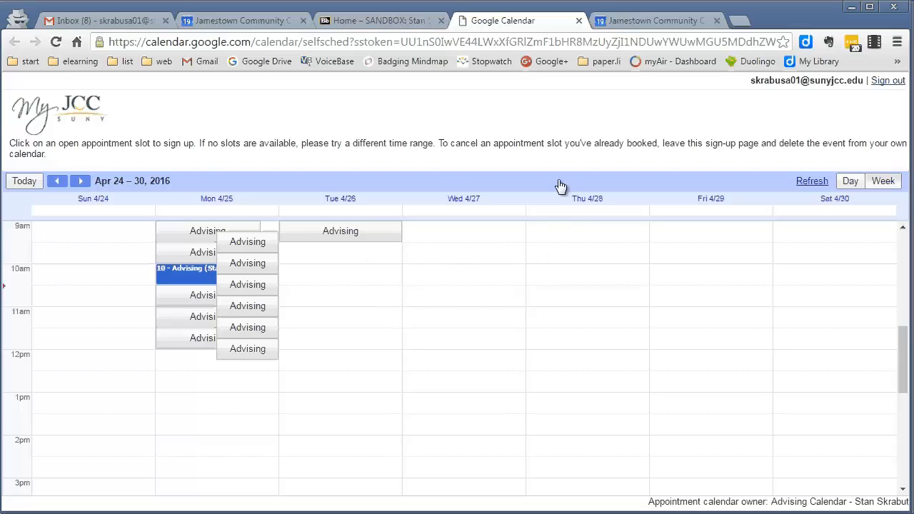
{"action": "left_click", "coordinate": [579, 21]}
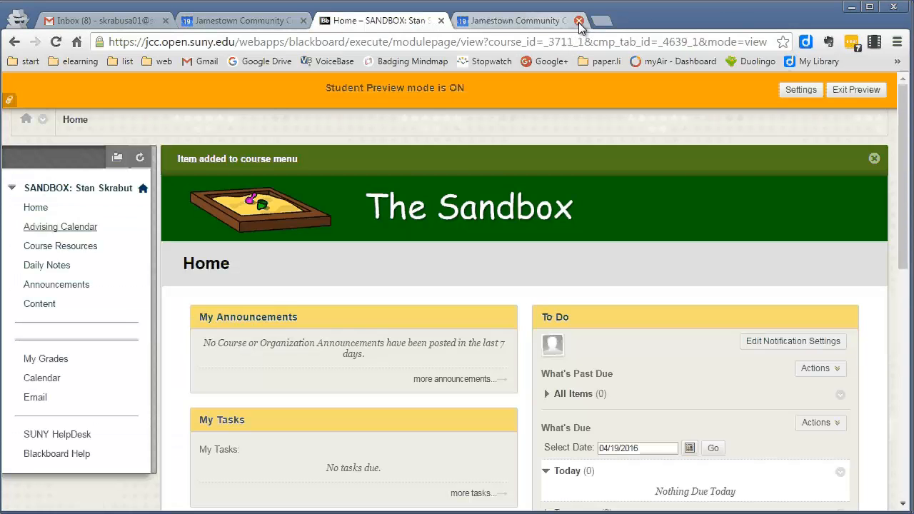
{"action": "left_click", "coordinate": [577, 20]}
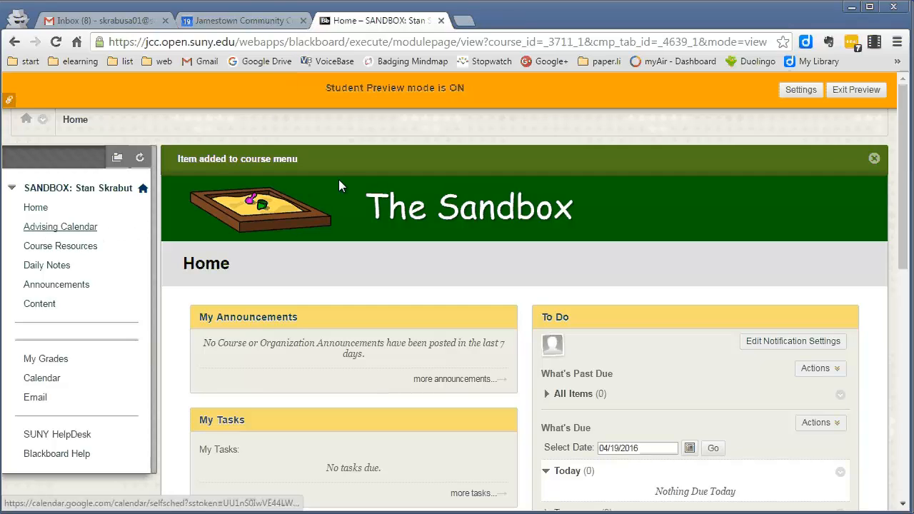